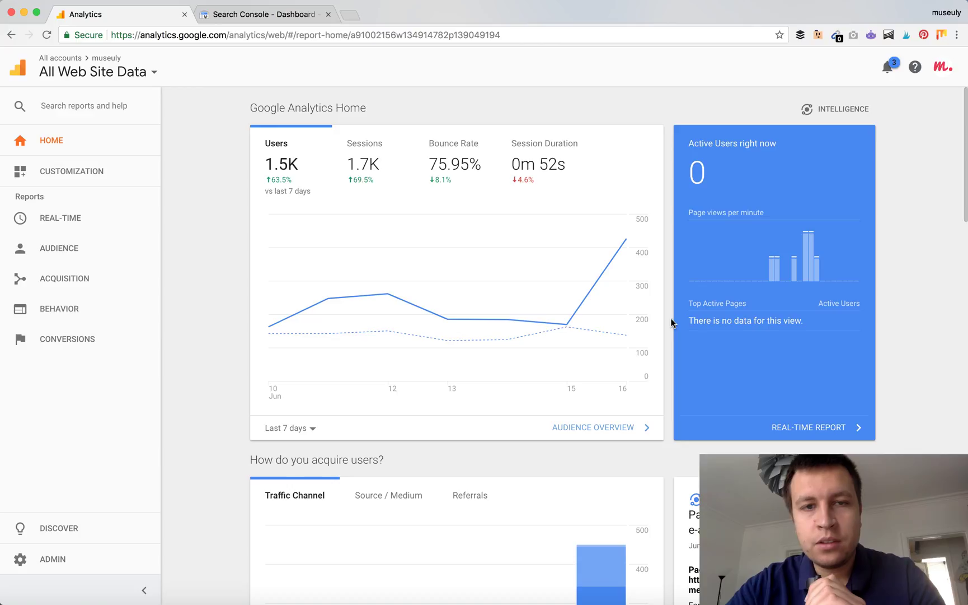
- Review the Analytics Home dashboard and expand the Acquisition reports in the sidebar
scroll(672, 323, down, 4)
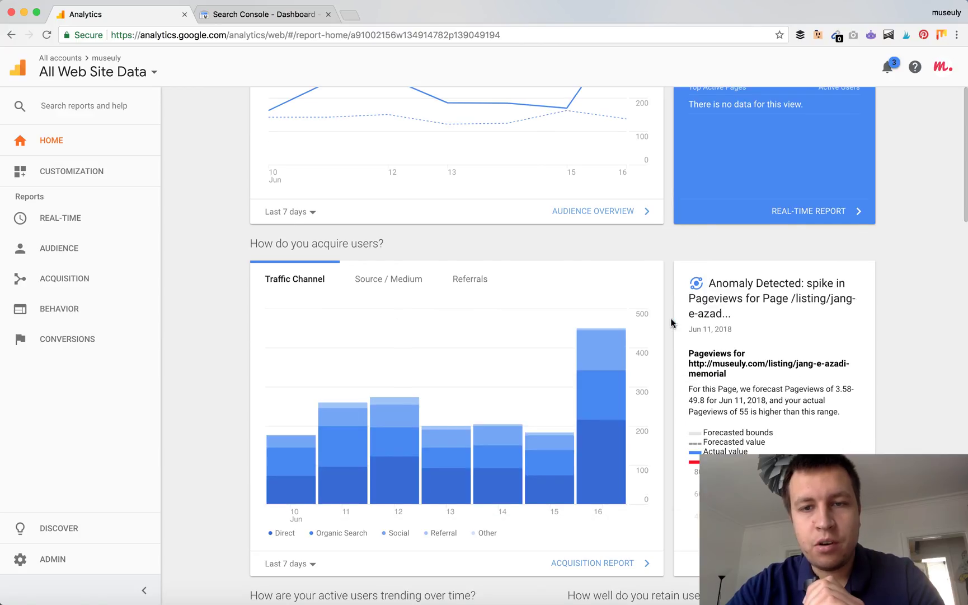
scroll(671, 323, up, 4)
scroll(672, 323, down, 10)
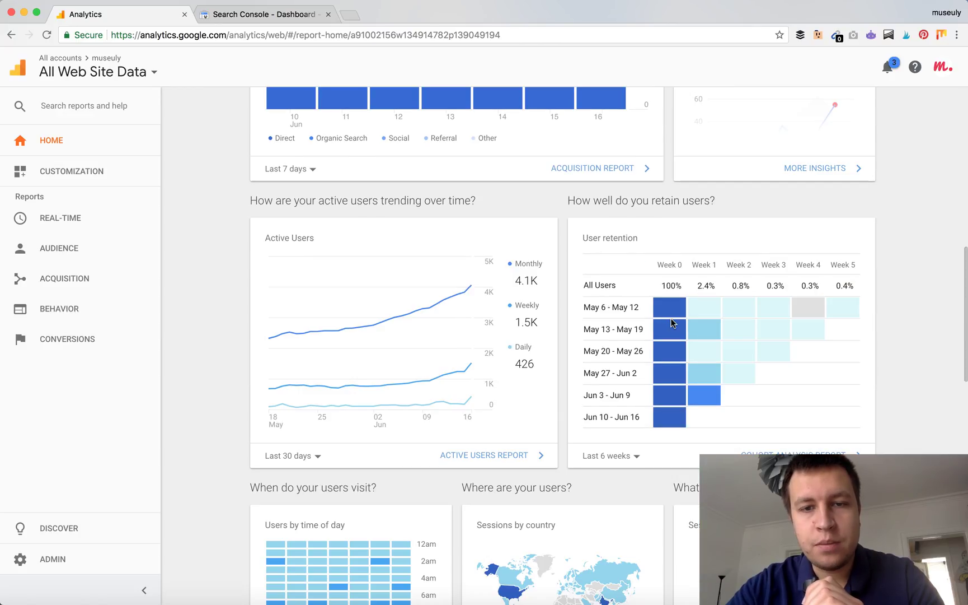
scroll(674, 325, up, 10)
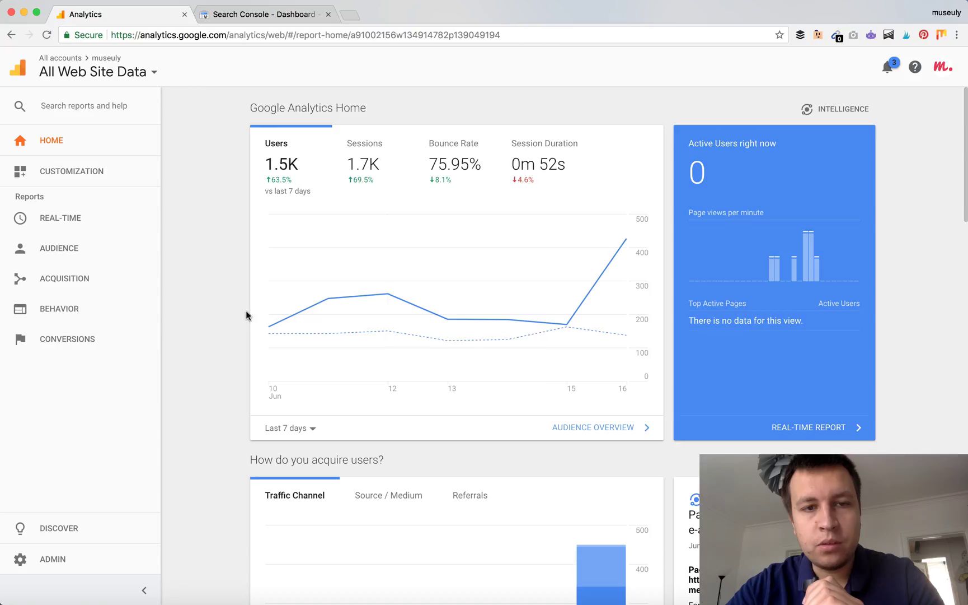
click(67, 281)
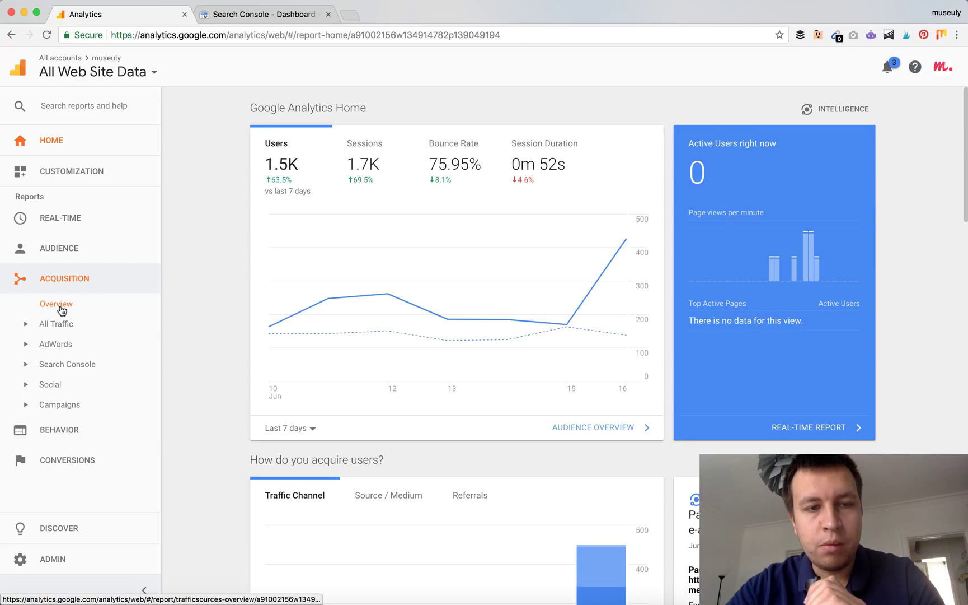
- Open Acquisition Overview and review Top Channels sessions for May 18 – Jun 16, 2018
click(62, 310)
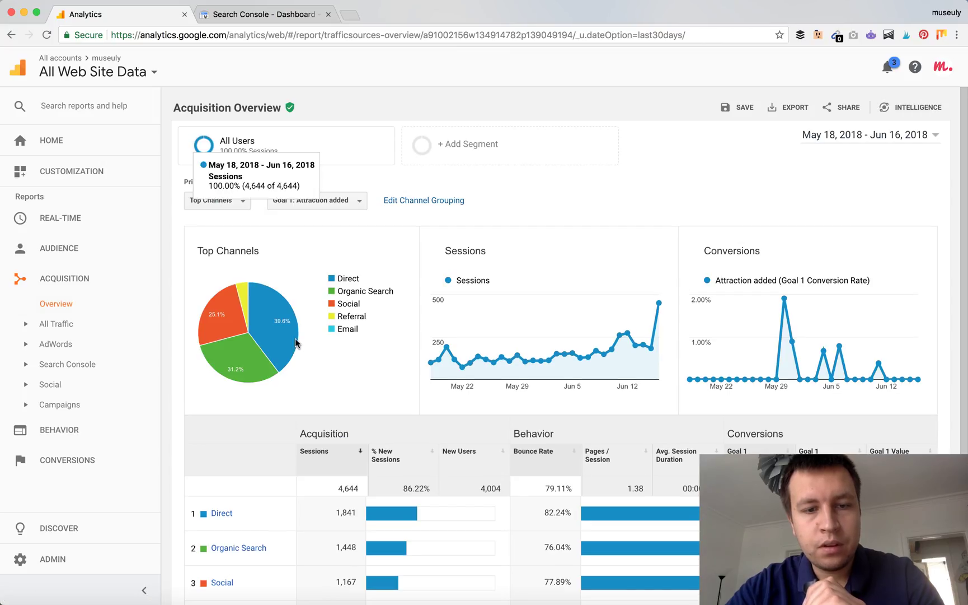
scroll(295, 338, down, 3)
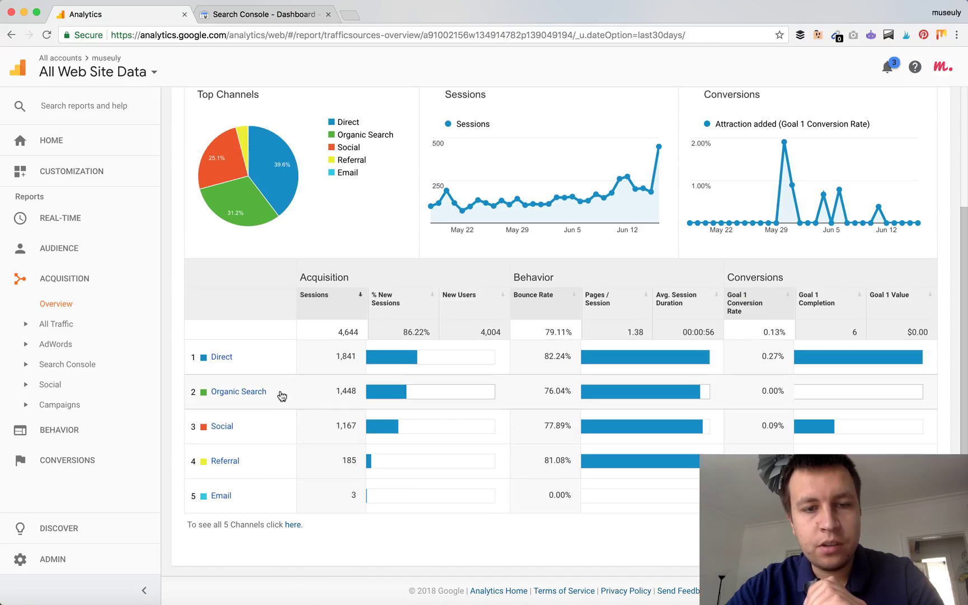
scroll(271, 515, up, 1)
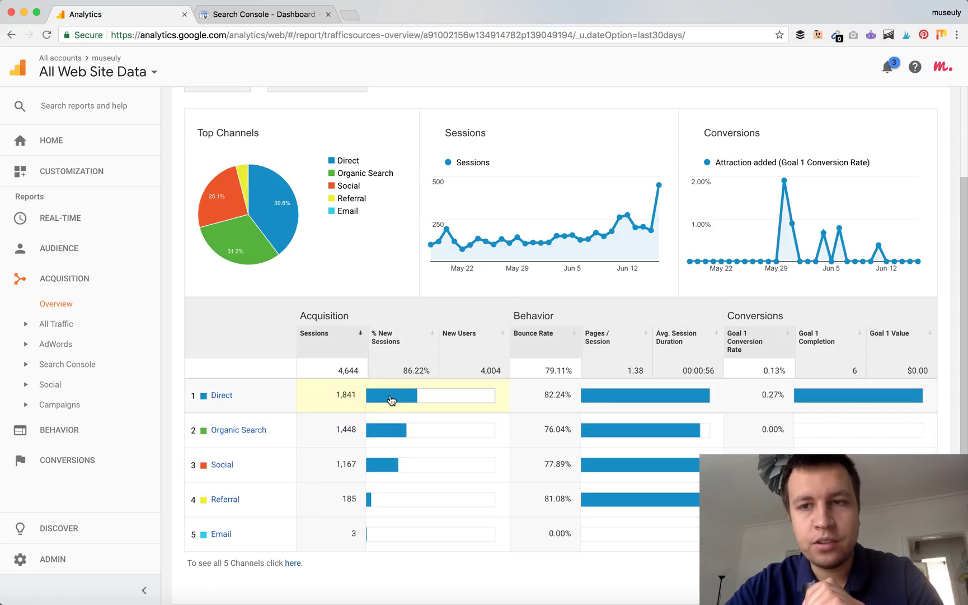
scroll(391, 398, up, 3)
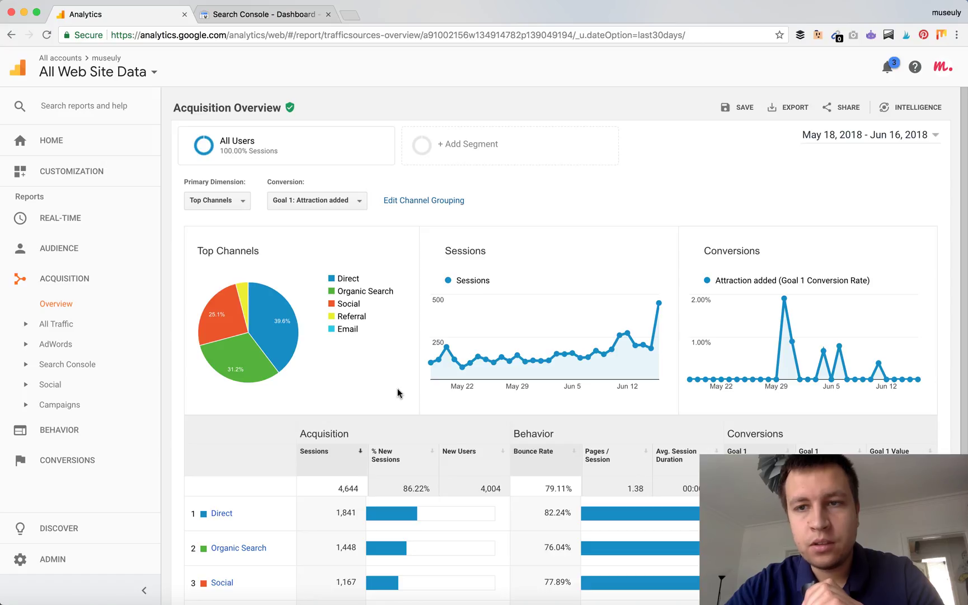
click(895, 135)
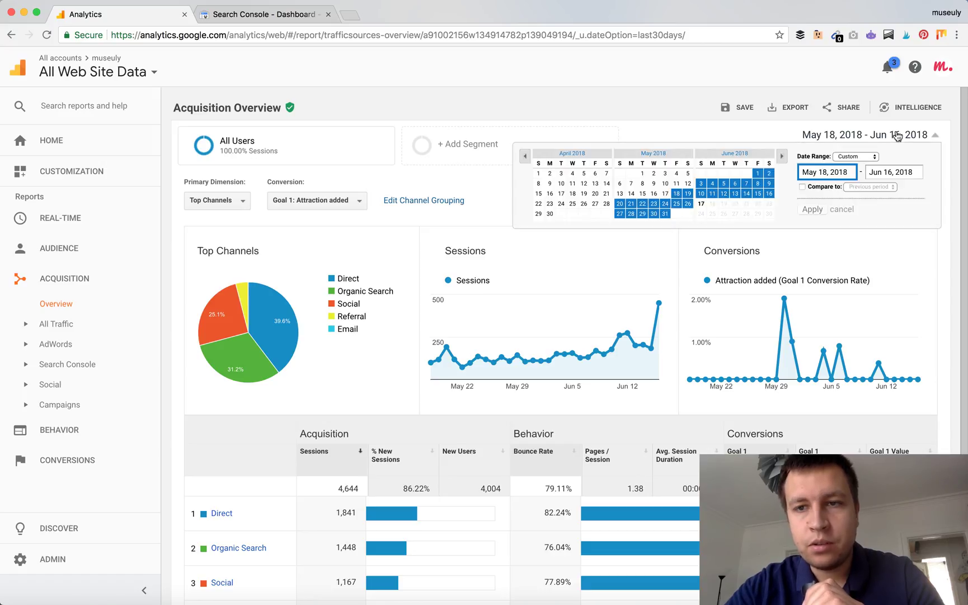
click(896, 134)
click(895, 133)
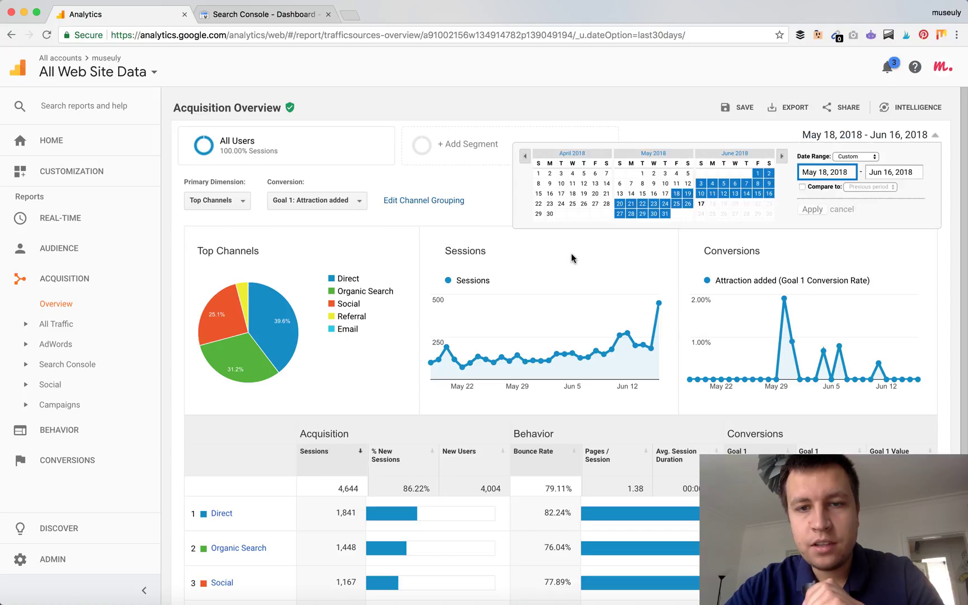
click(444, 218)
scroll(443, 219, down, 3)
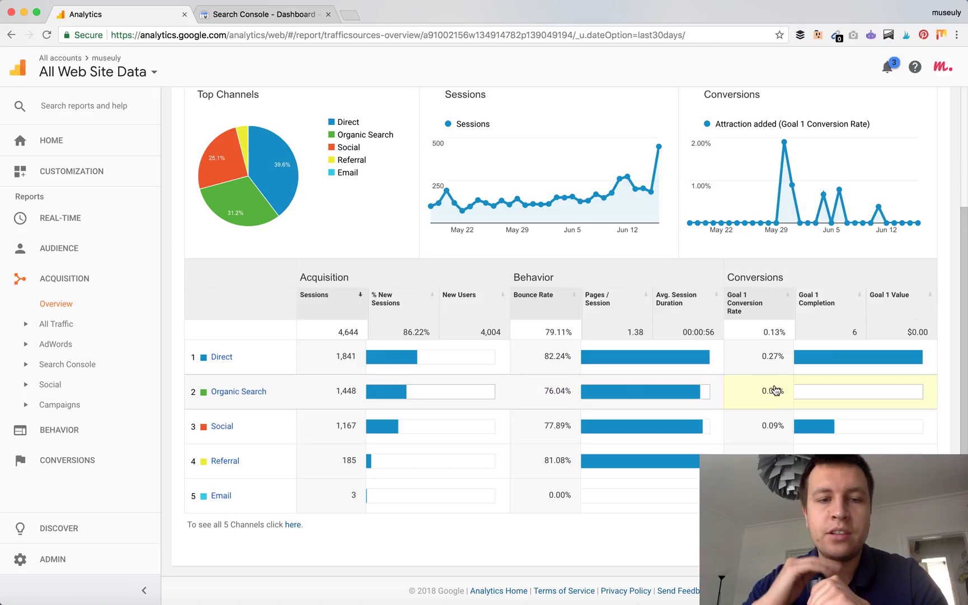
scroll(775, 391, up, 3)
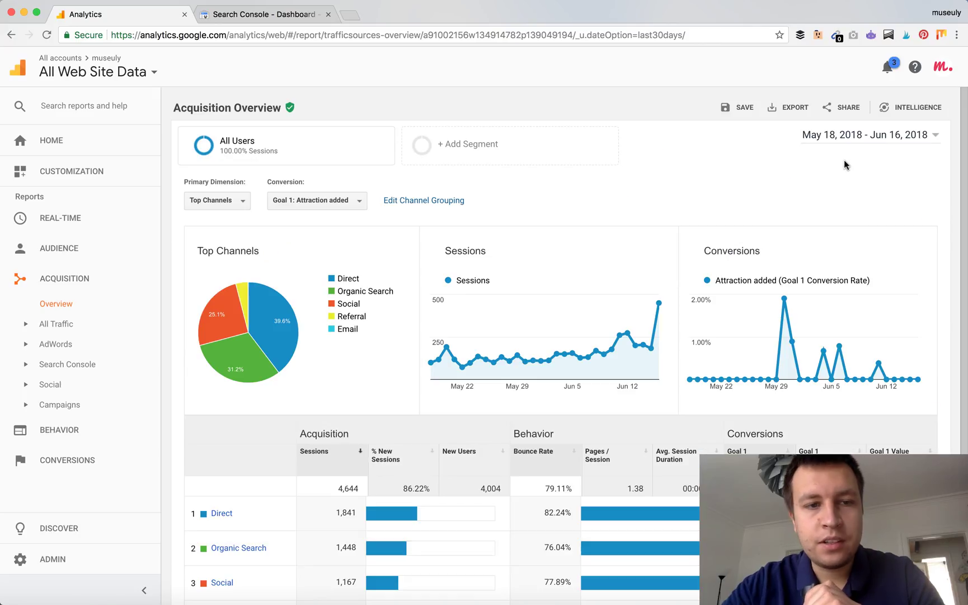
- Enable Compare to with Previous period (Apr 18 – May 17, 2018) in the date range
click(889, 140)
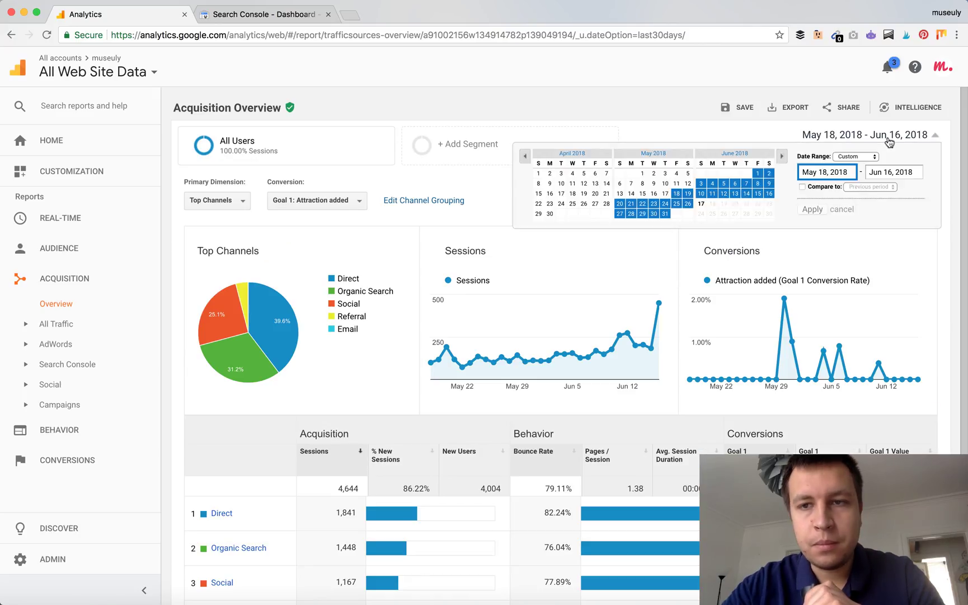
click(802, 187)
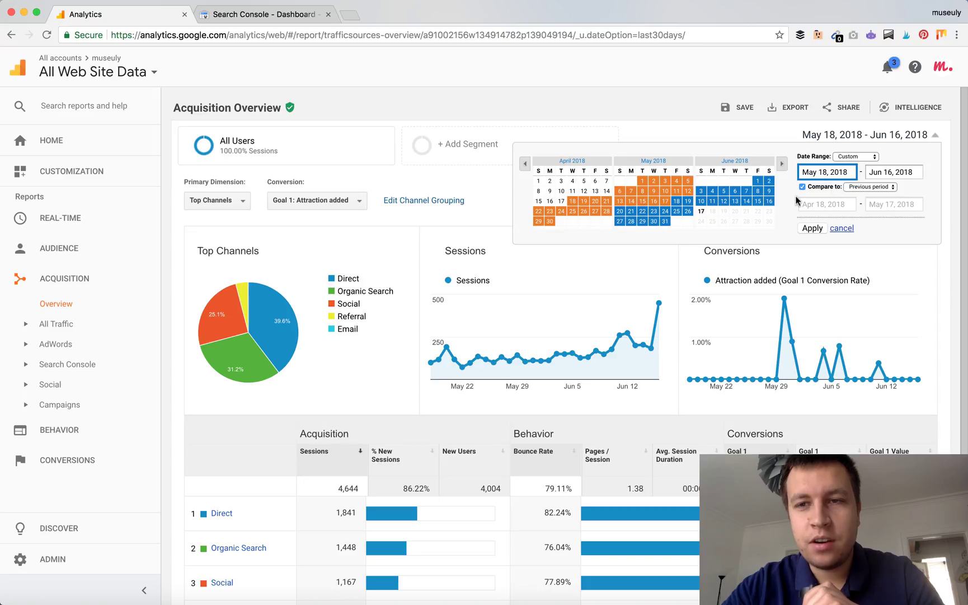
click(879, 190)
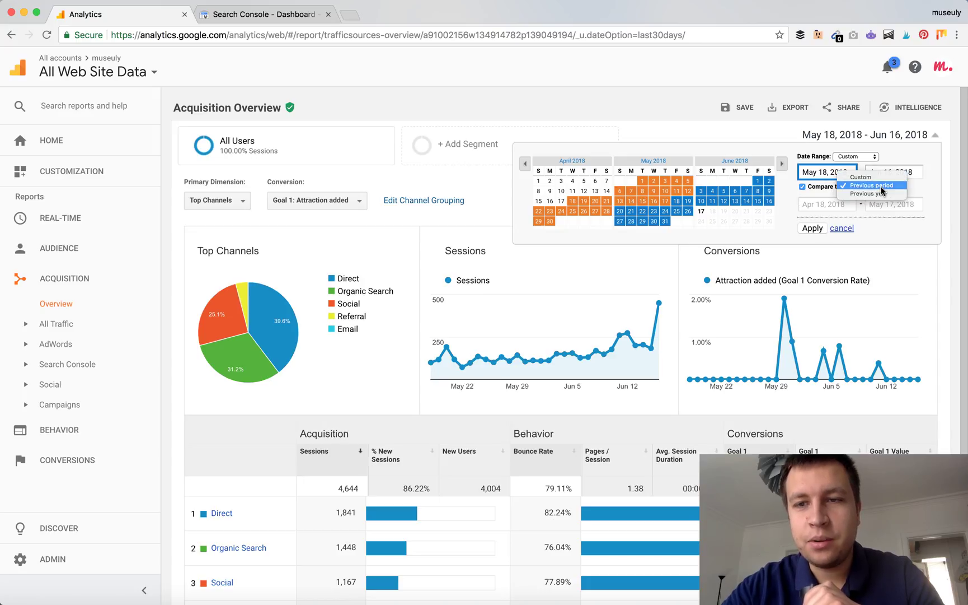
click(881, 187)
click(813, 228)
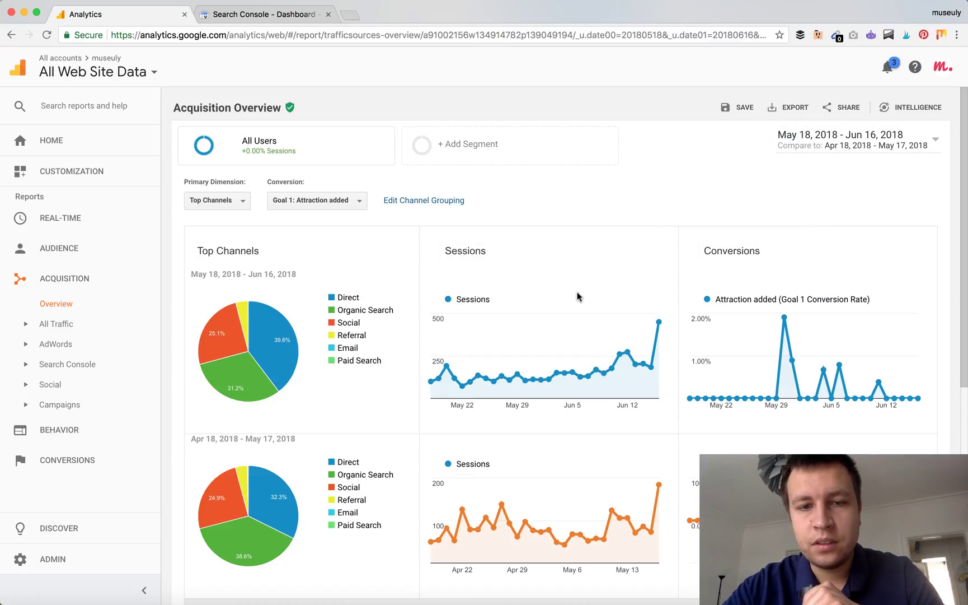
scroll(577, 296, down, 7)
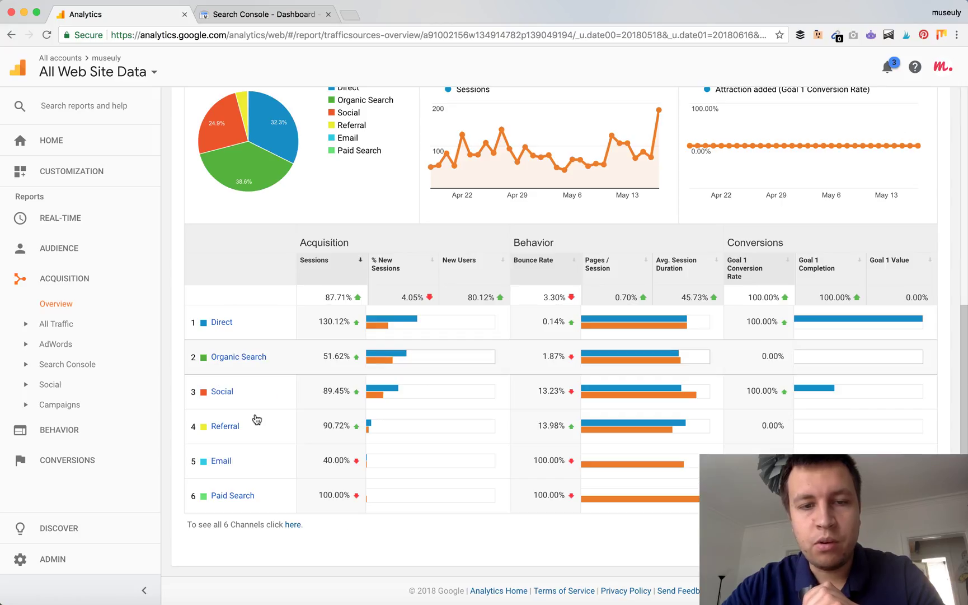
mouse_move(436, 336)
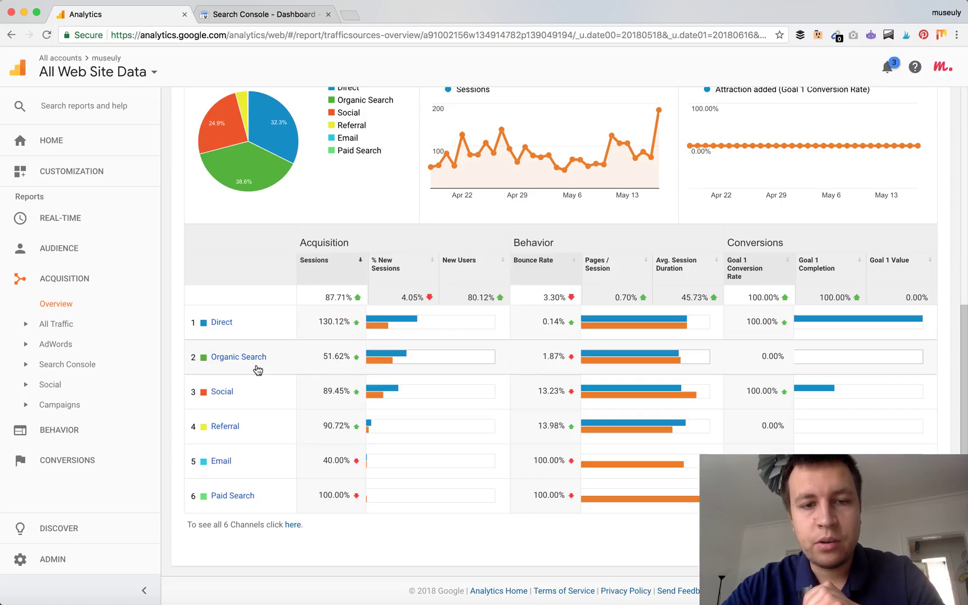
mouse_move(237, 352)
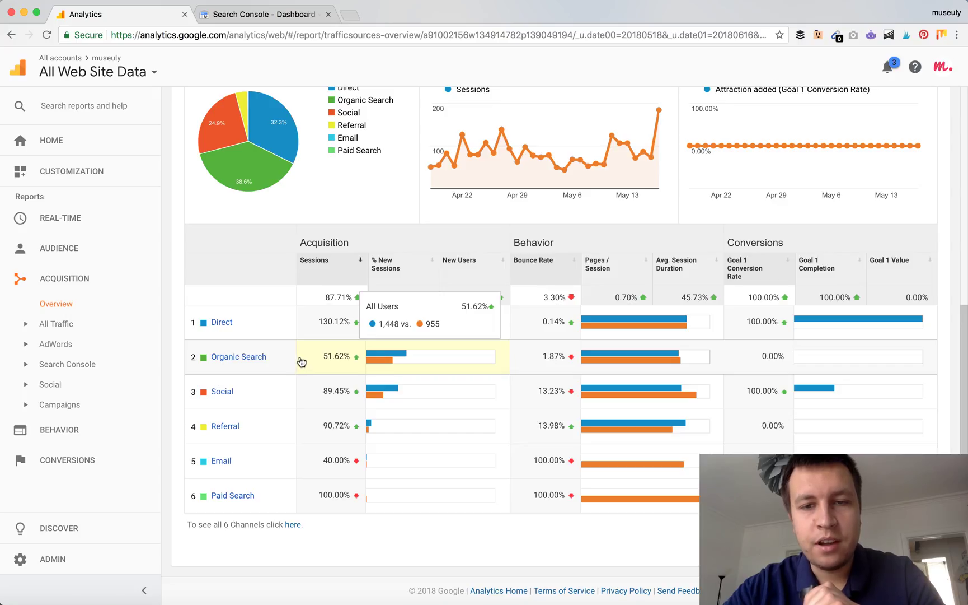
mouse_move(618, 374)
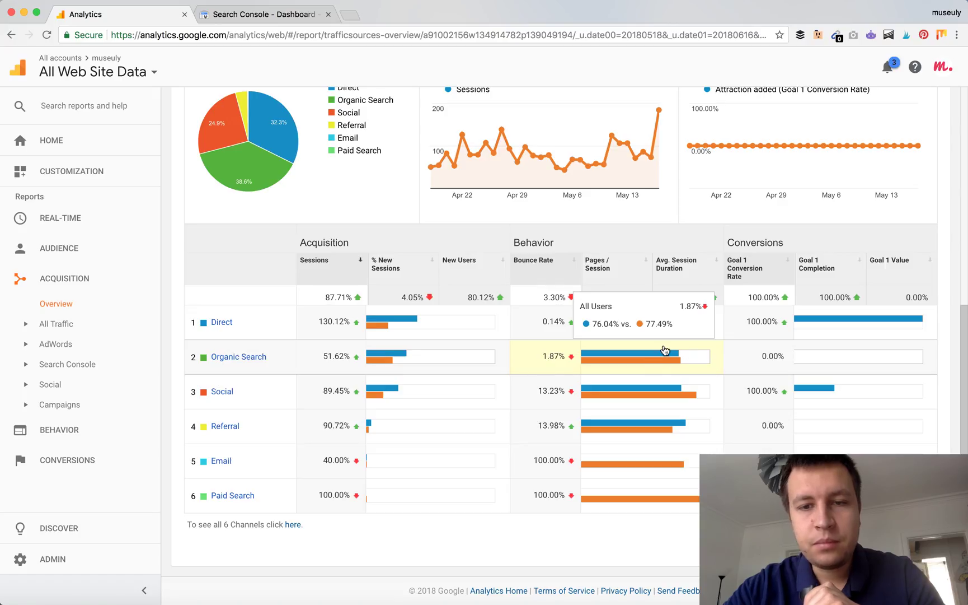
mouse_move(782, 358)
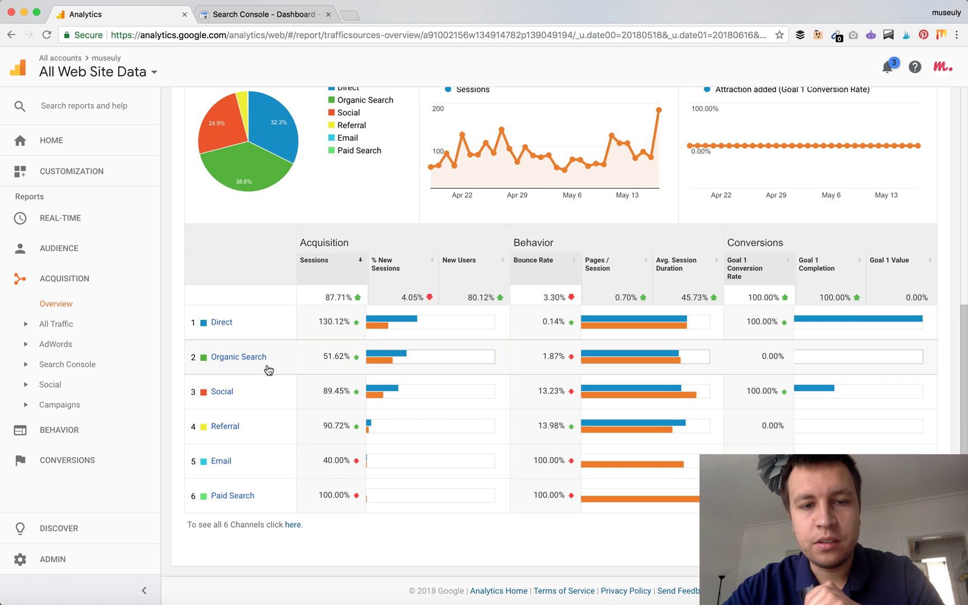
scroll(269, 369, up, 6)
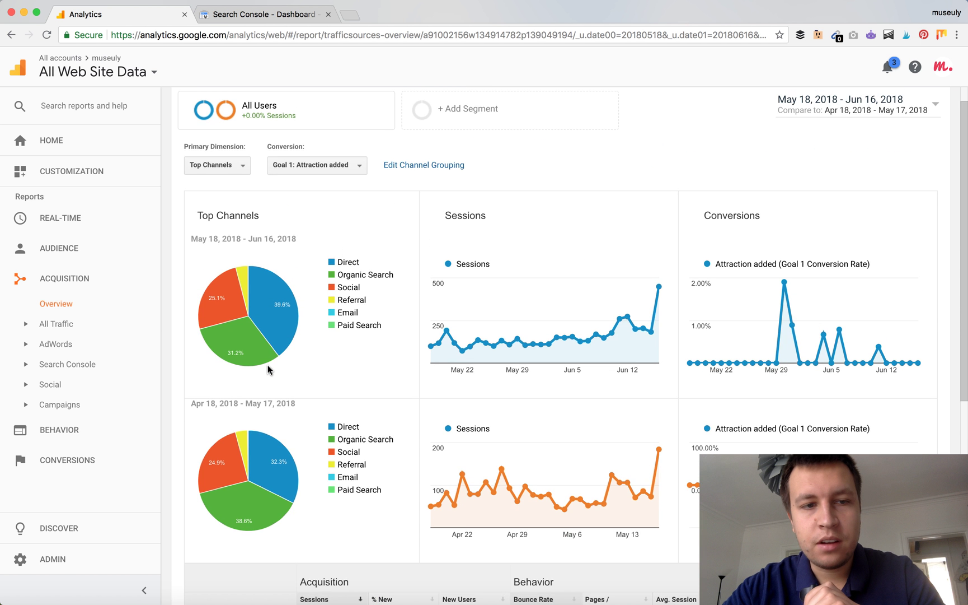
- Turn off the period comparison and open the Organic Search keyword report
scroll(267, 365, down, 6)
scroll(469, 346, up, 7)
click(868, 147)
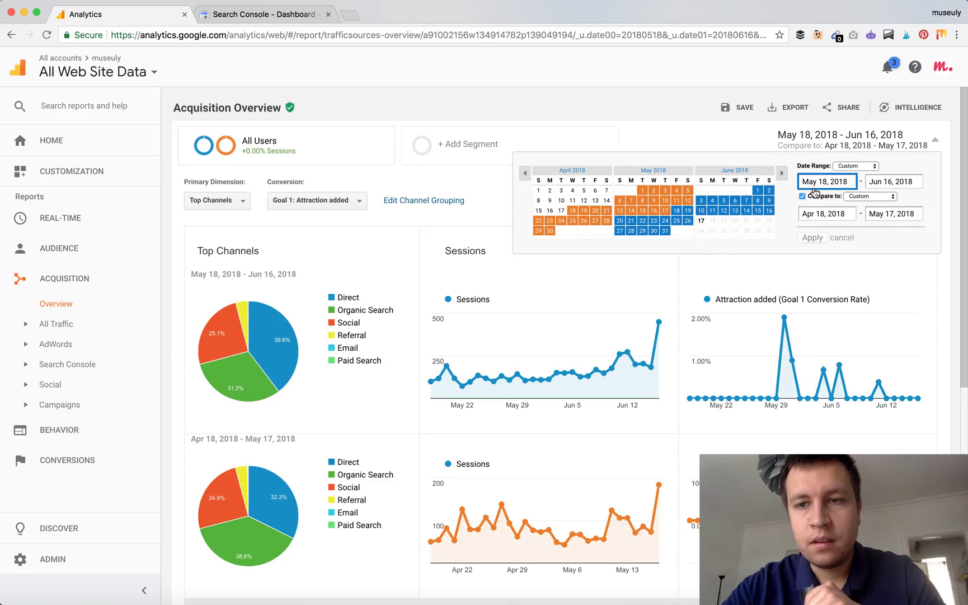
click(803, 197)
click(813, 237)
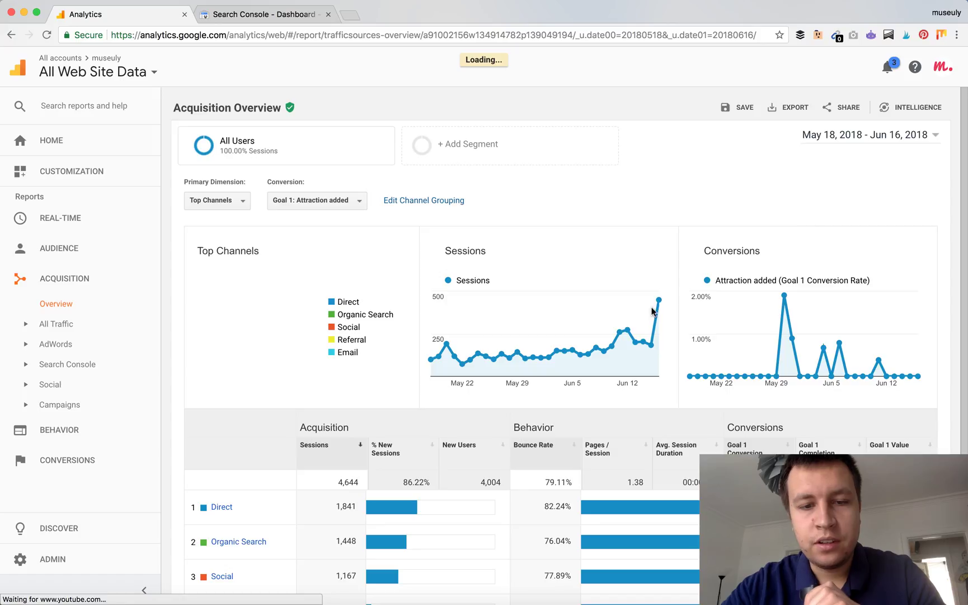
scroll(652, 311, down, 3)
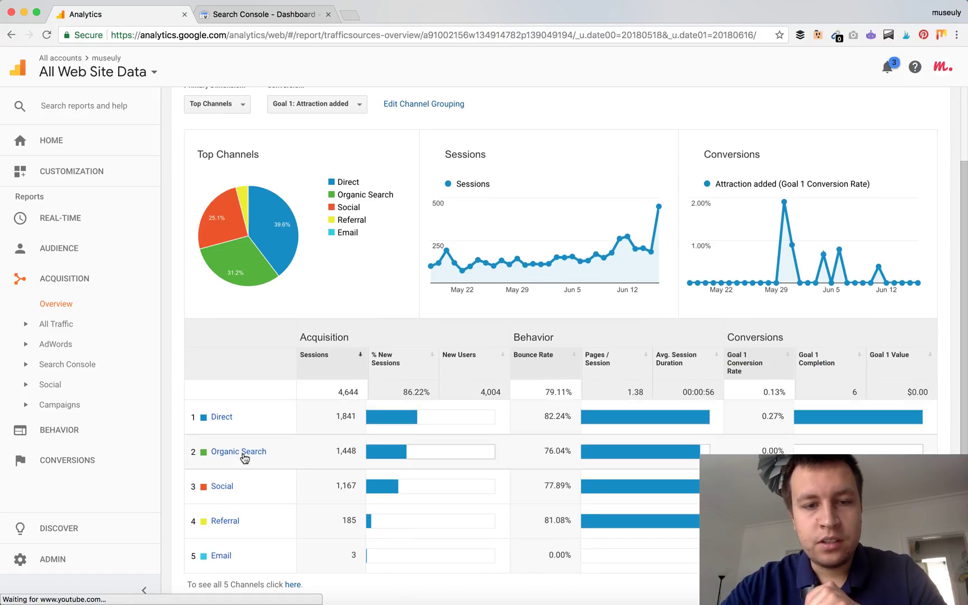
click(244, 454)
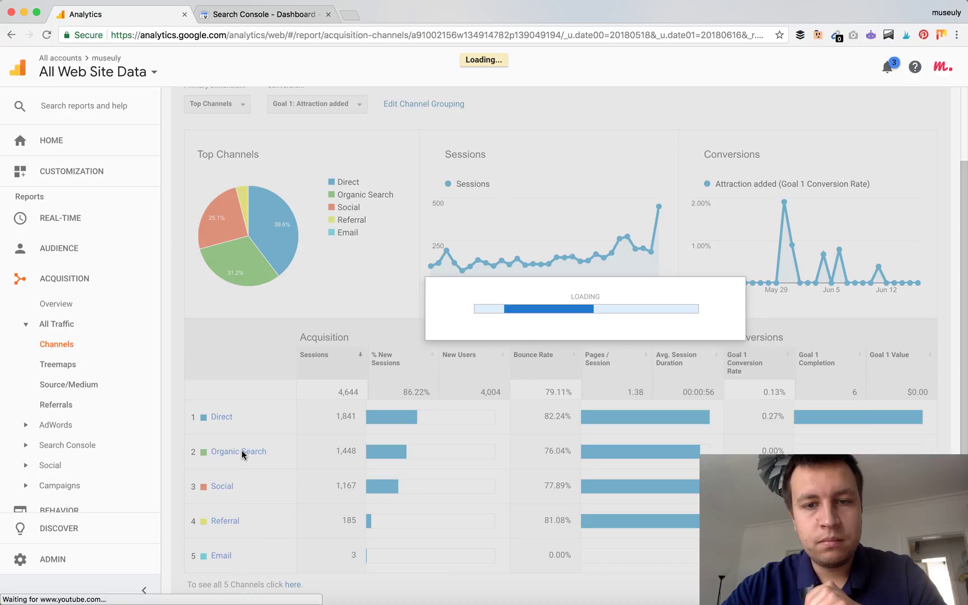
scroll(338, 410, down, 2)
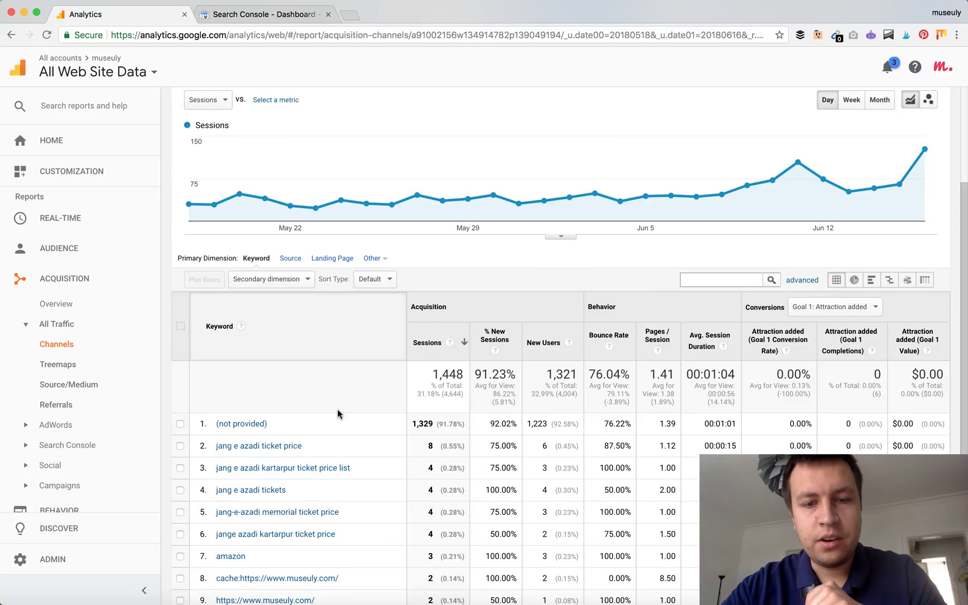
scroll(337, 410, down, 2)
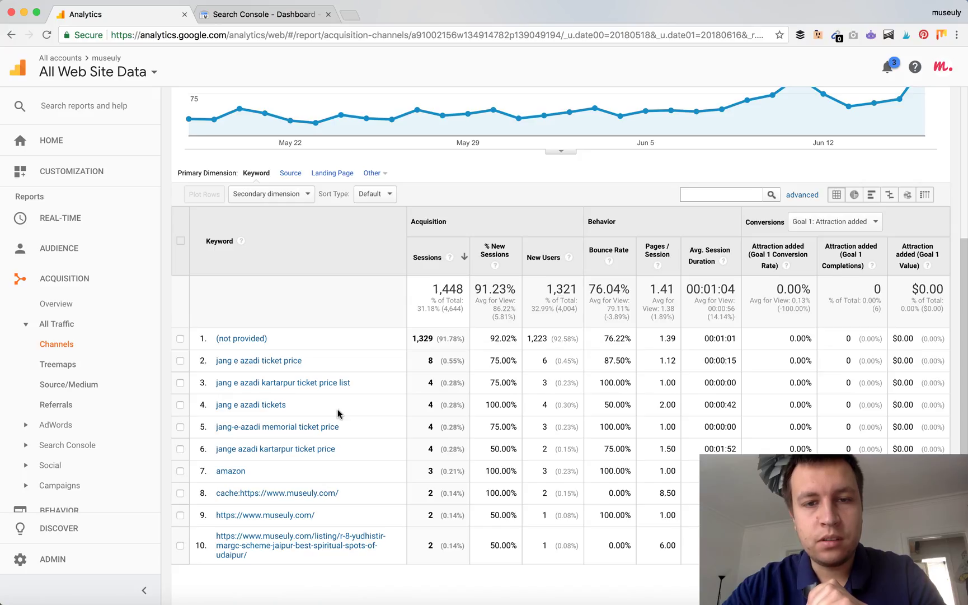
scroll(338, 414, up, 1)
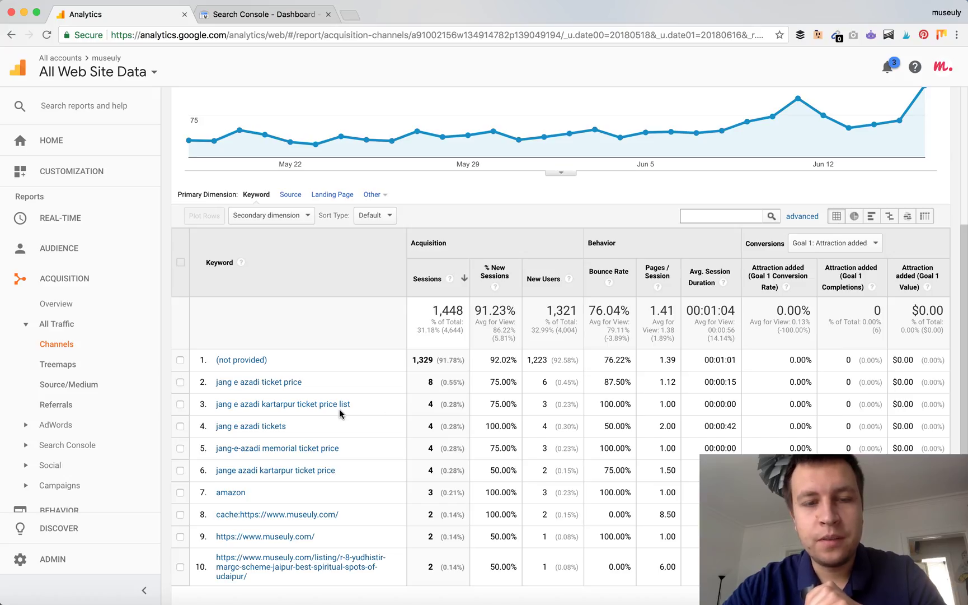
scroll(380, 401, down, 3)
scroll(380, 406, up, 2)
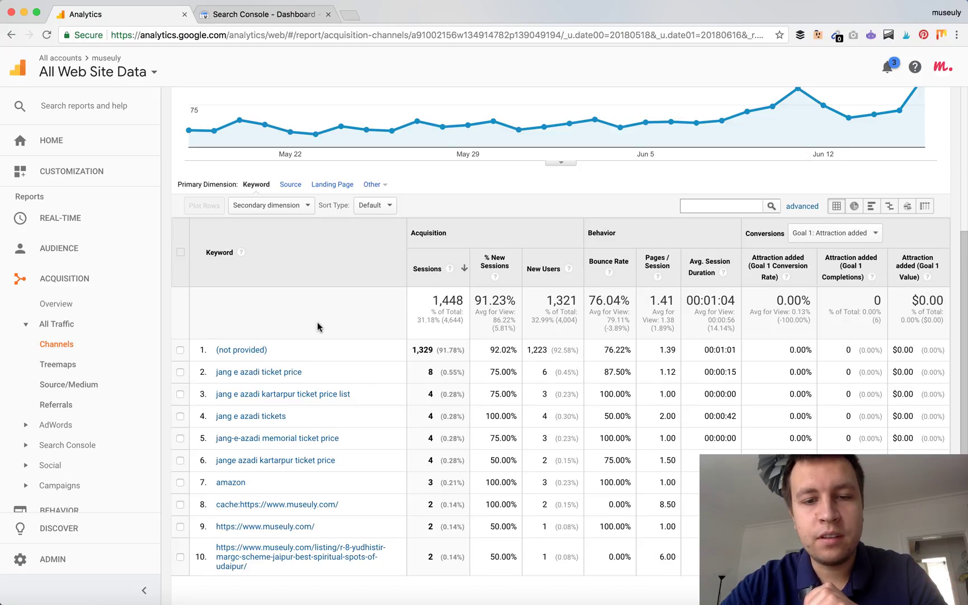
scroll(318, 327, down, 2)
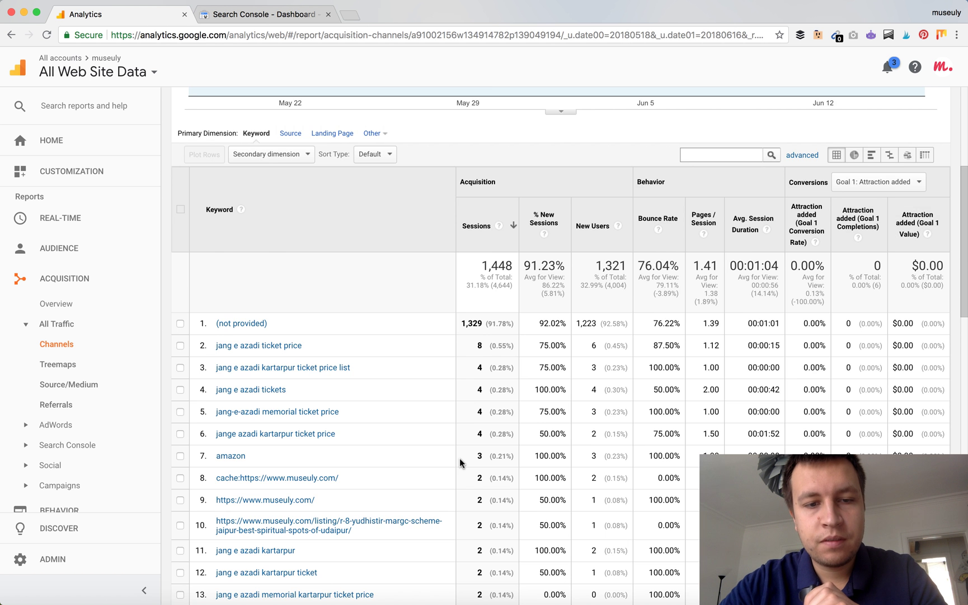
scroll(461, 462, down, 10)
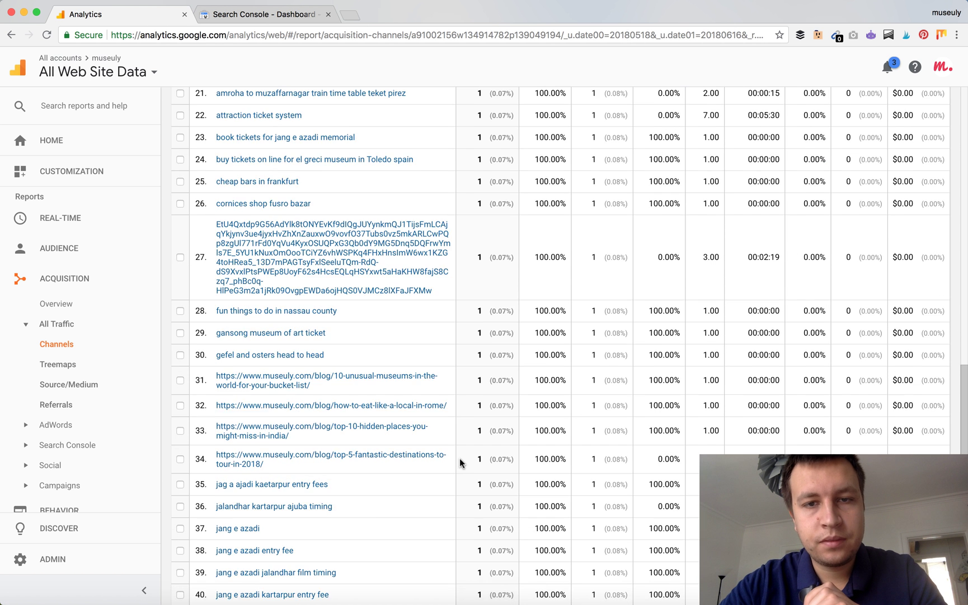
scroll(460, 462, up, 12)
scroll(461, 462, up, 3)
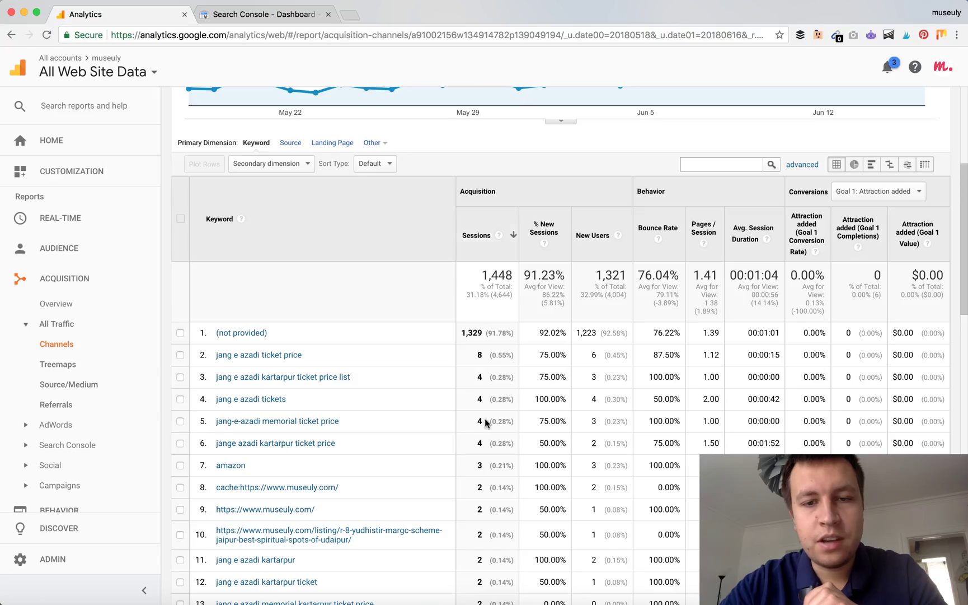
scroll(487, 486, up, 5)
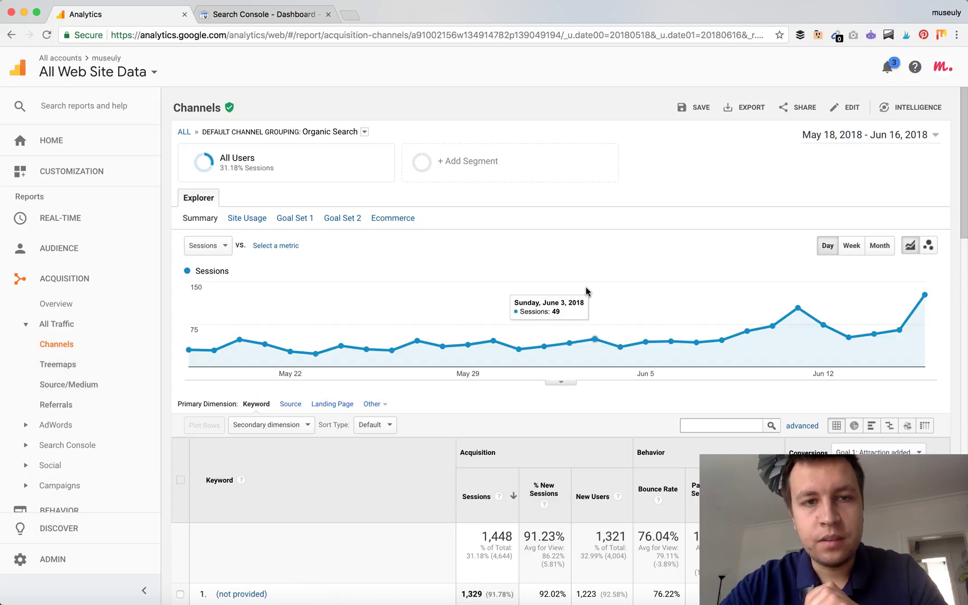
- Open Search Console's Search Analytics report, showing 1,892 clicks over the last 28 days
click(279, 21)
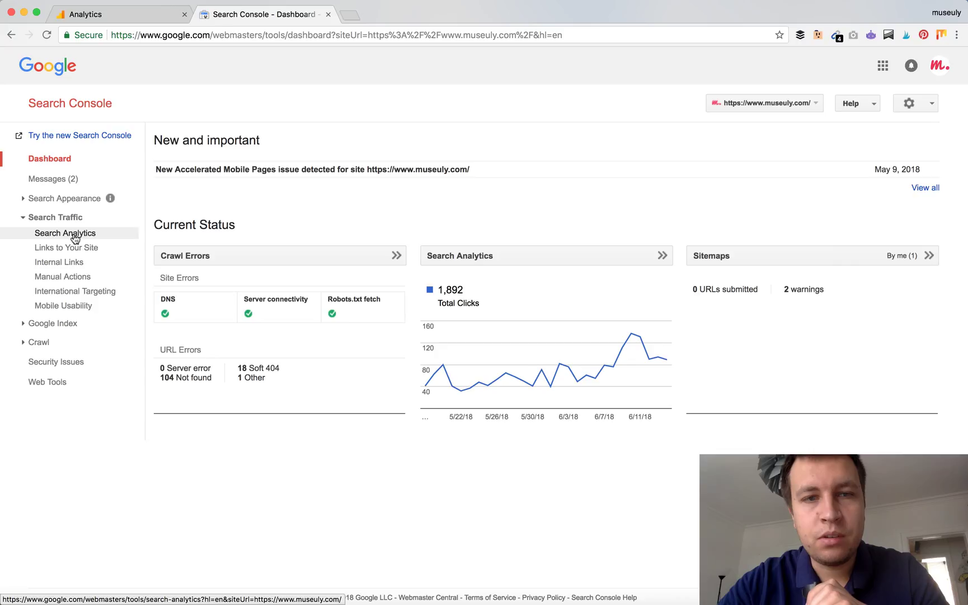
click(51, 237)
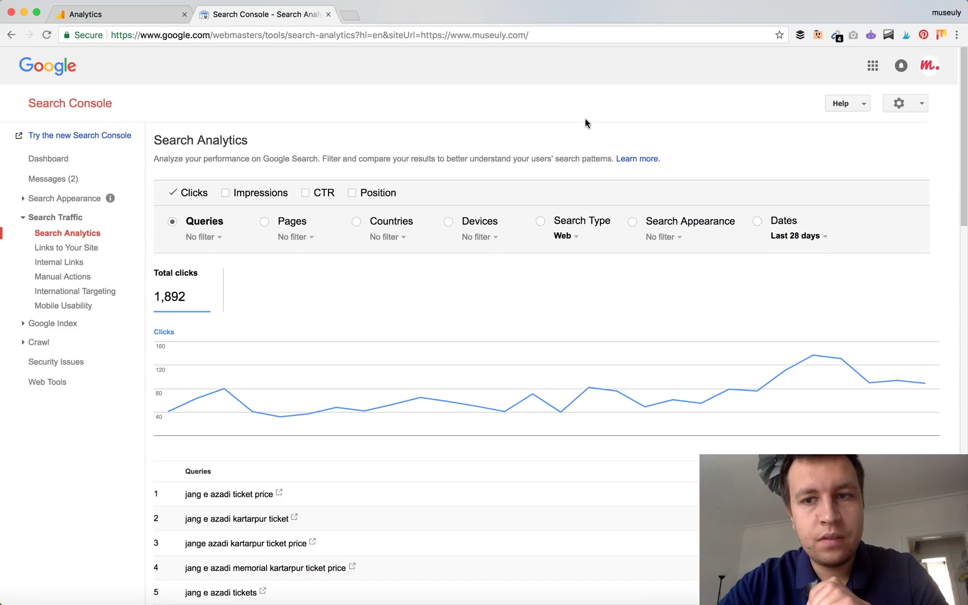
click(824, 240)
mouse_move(828, 258)
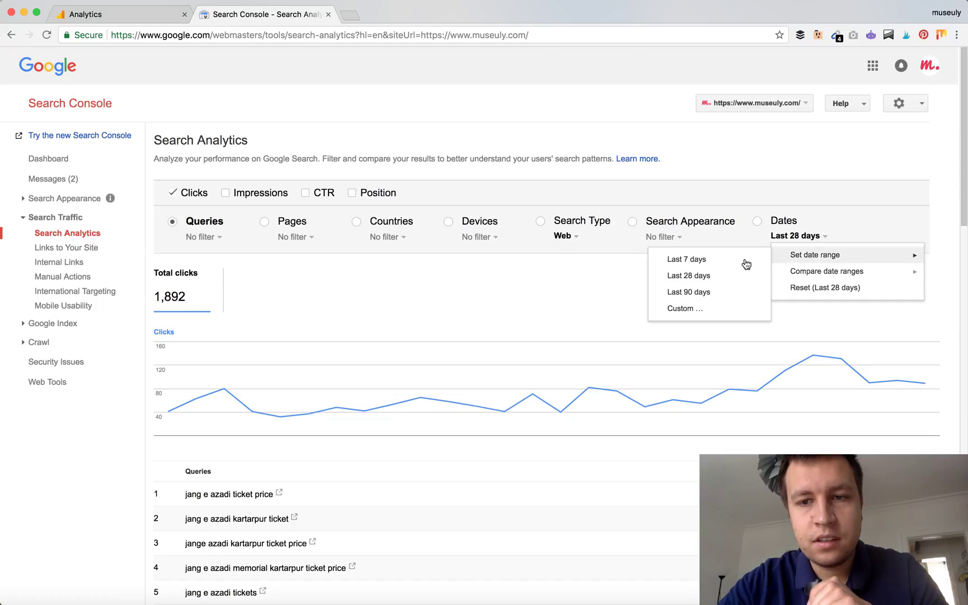
click(688, 307)
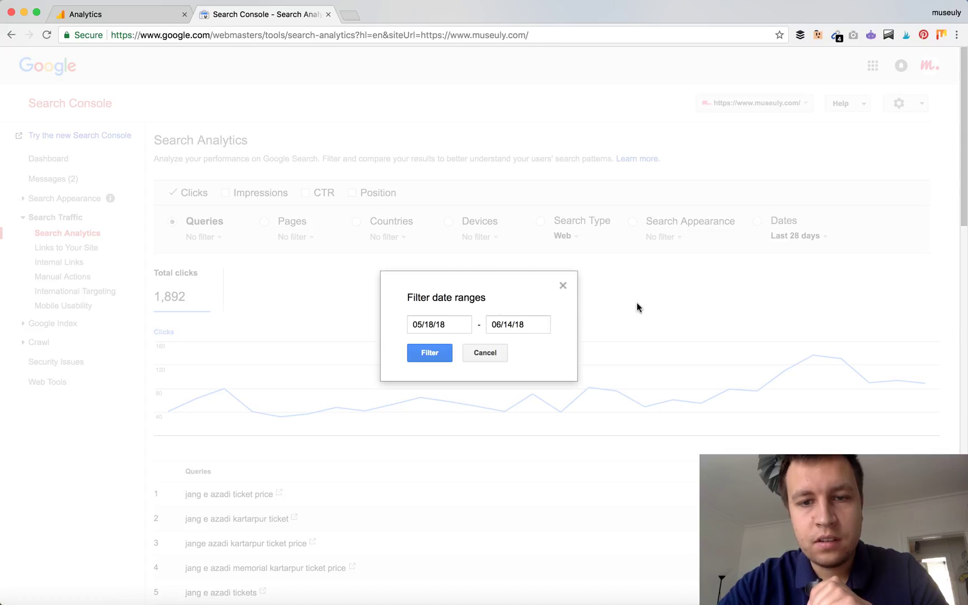
click(489, 351)
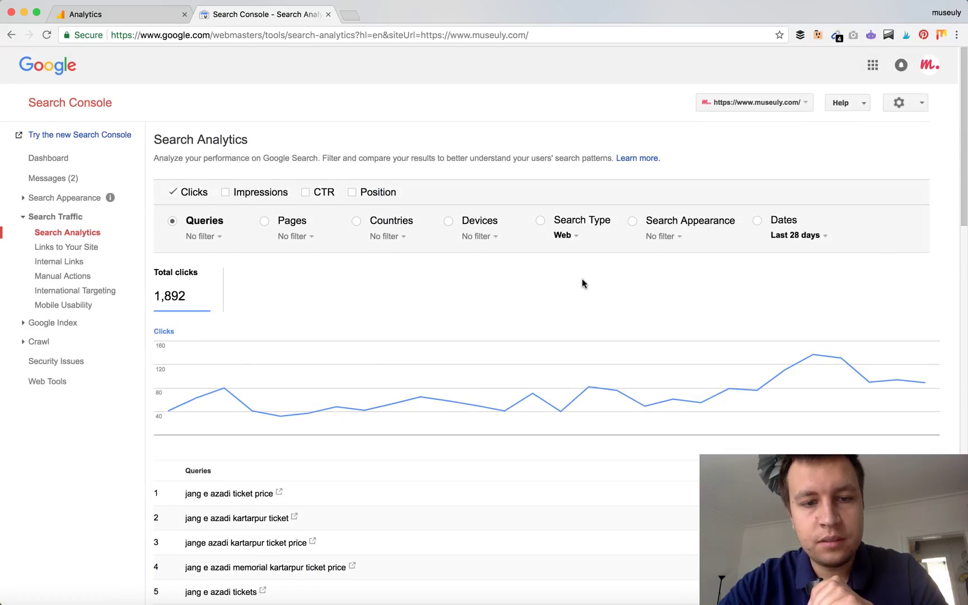
scroll(582, 278, down, 3)
scroll(582, 278, up, 3)
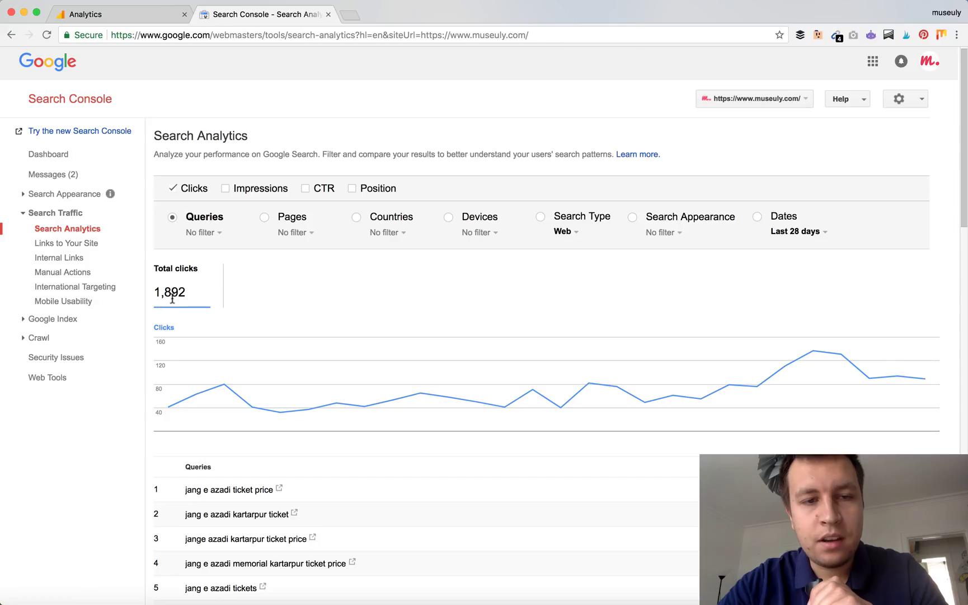
scroll(468, 358, down, 15)
scroll(468, 358, up, 9)
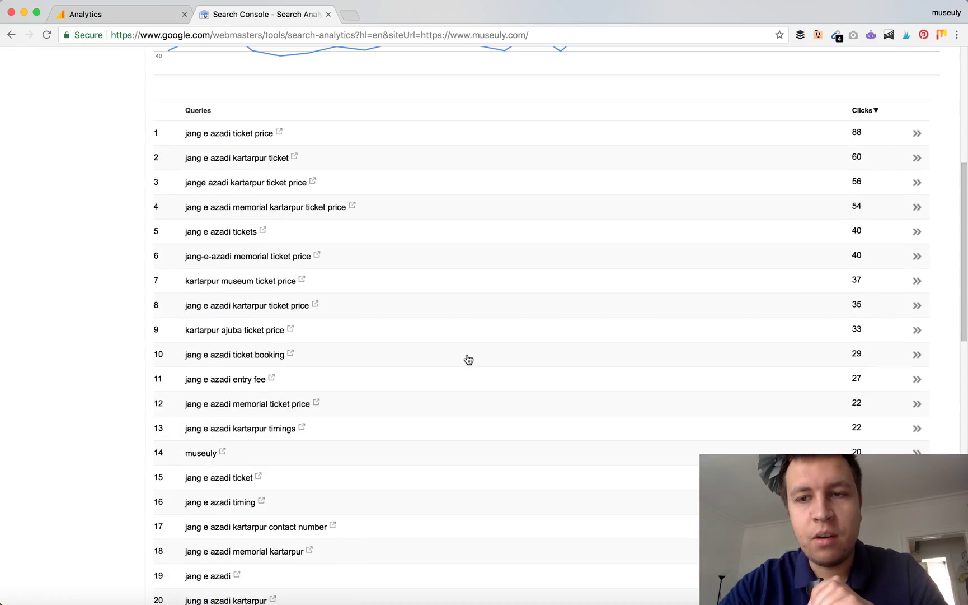
scroll(469, 359, up, 3)
scroll(470, 372, down, 18)
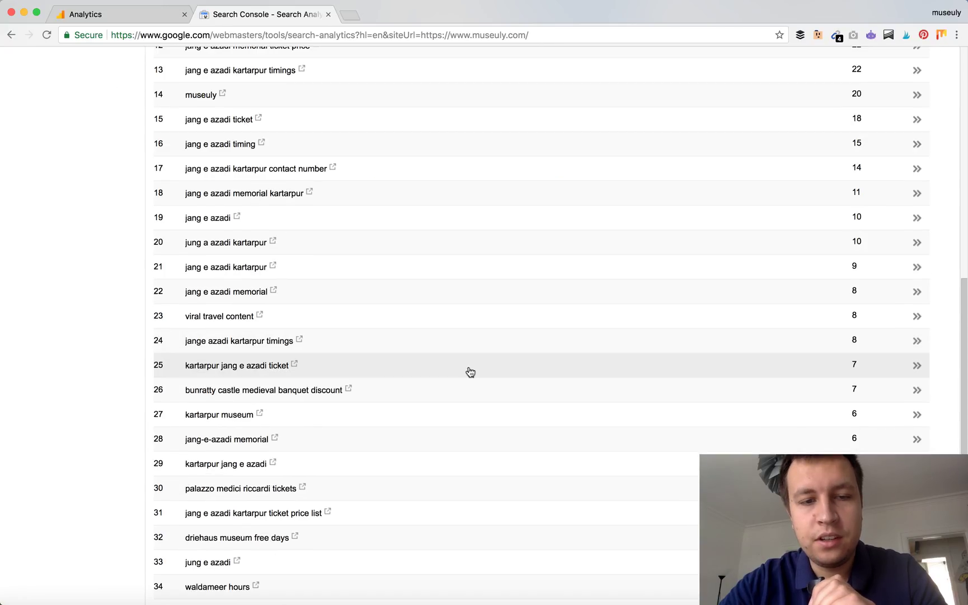
scroll(471, 372, up, 20)
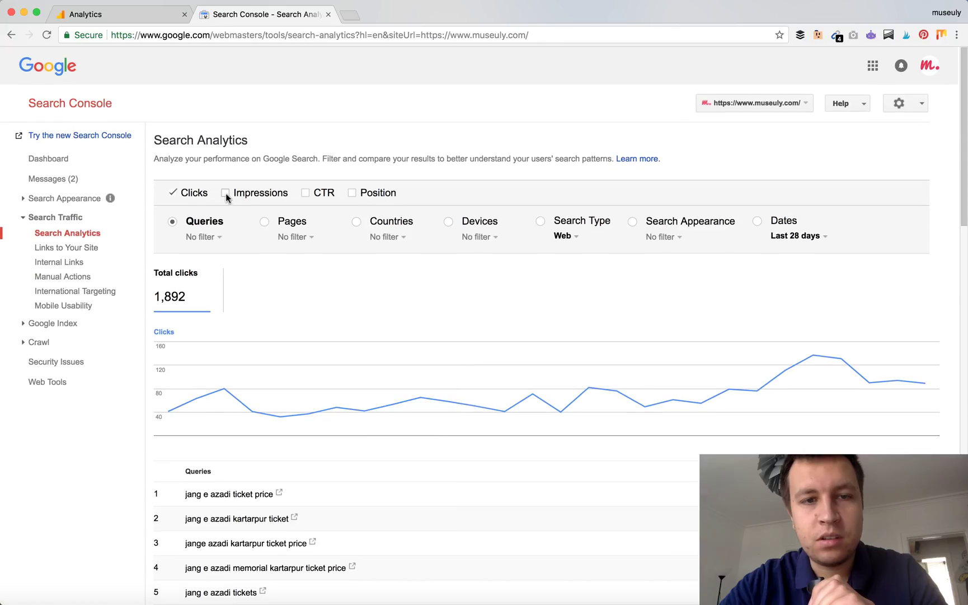
- Add Impressions, CTR and Position to the query table, then return to Analytics
click(226, 193)
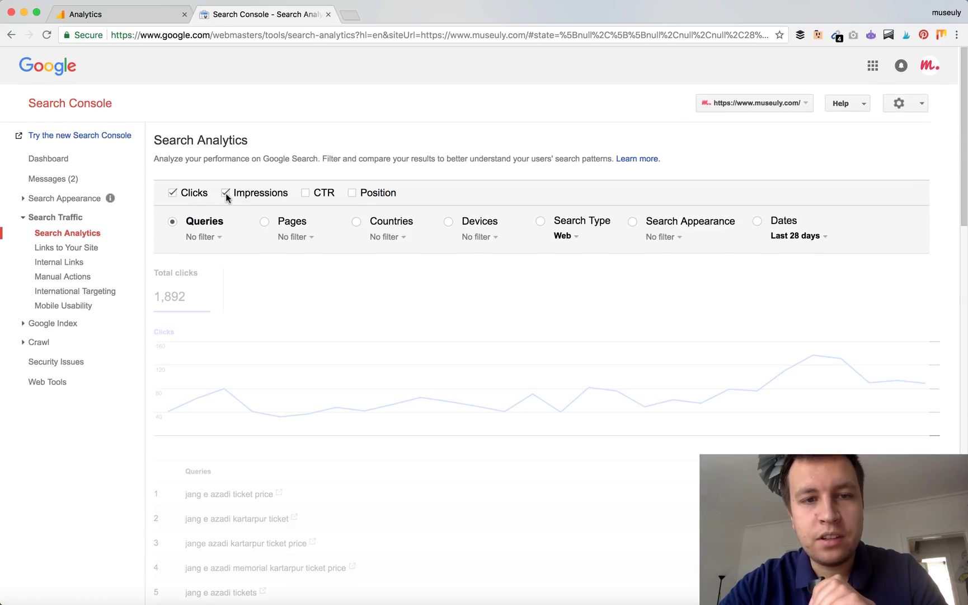
click(305, 193)
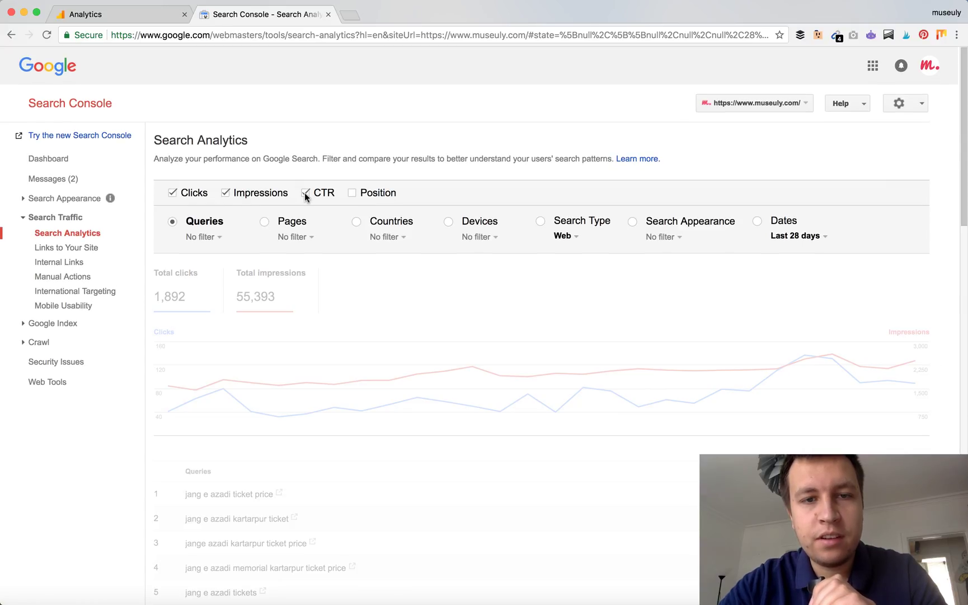
click(352, 193)
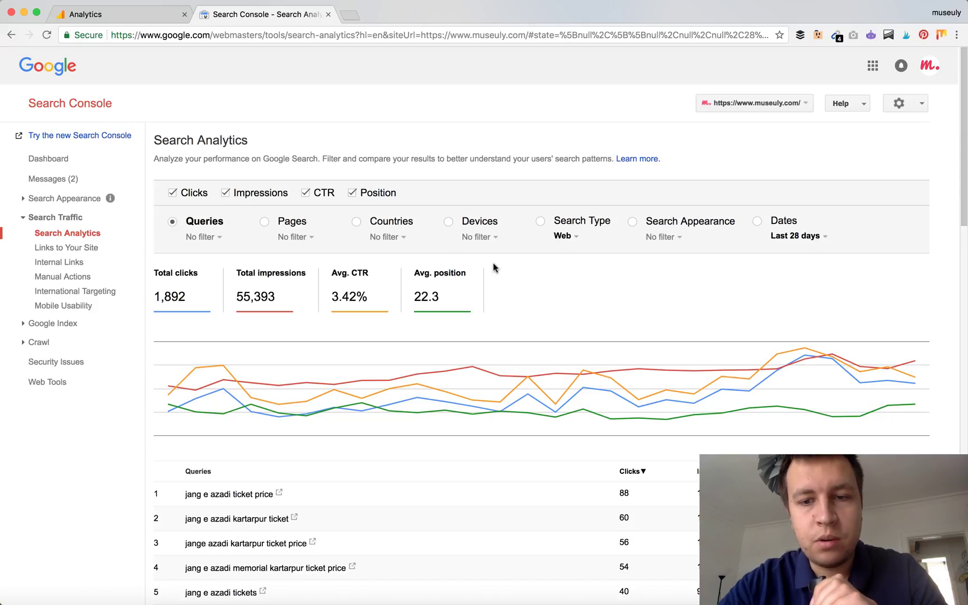
scroll(535, 282, down, 15)
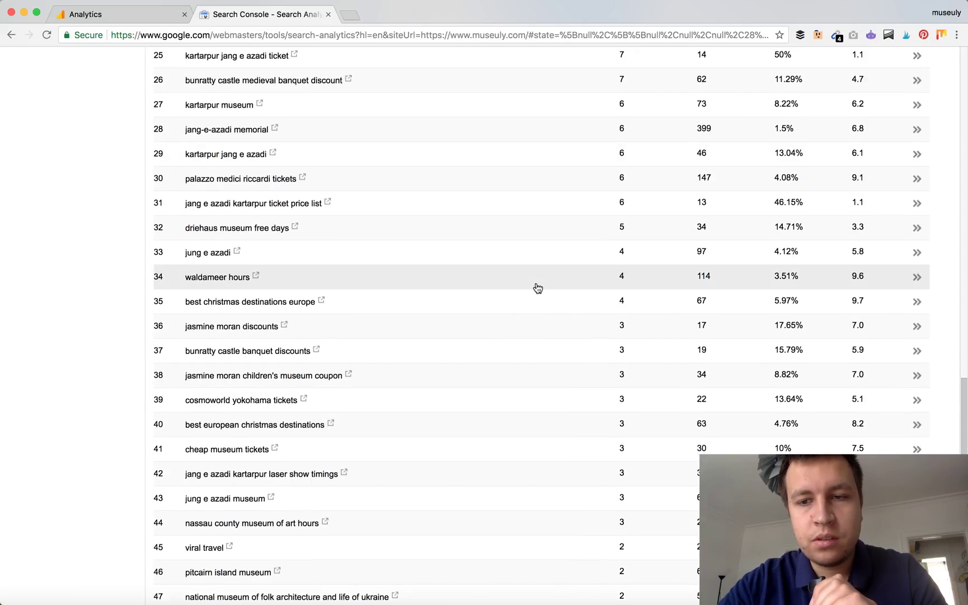
scroll(537, 287, up, 10)
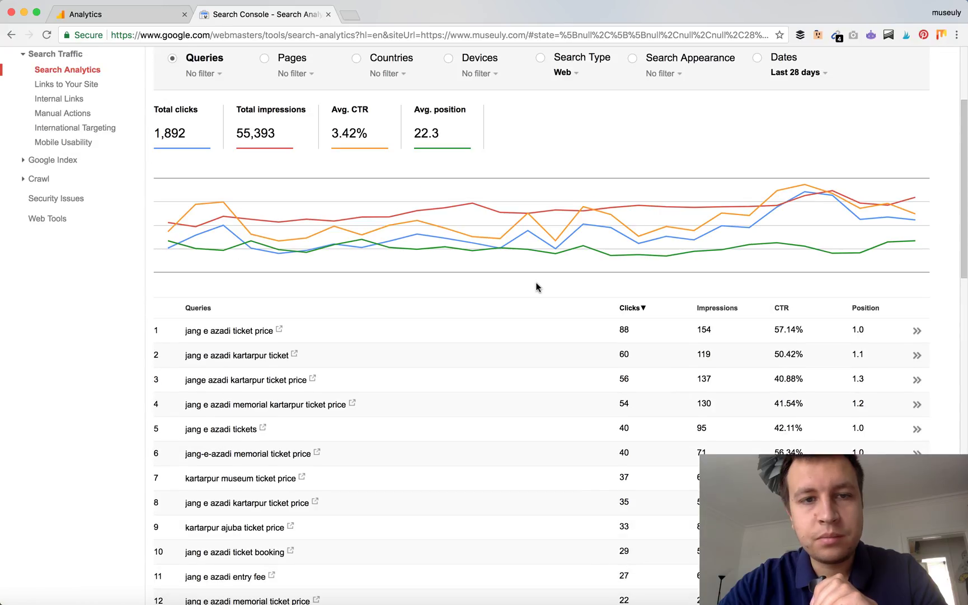
scroll(536, 287, up, 3)
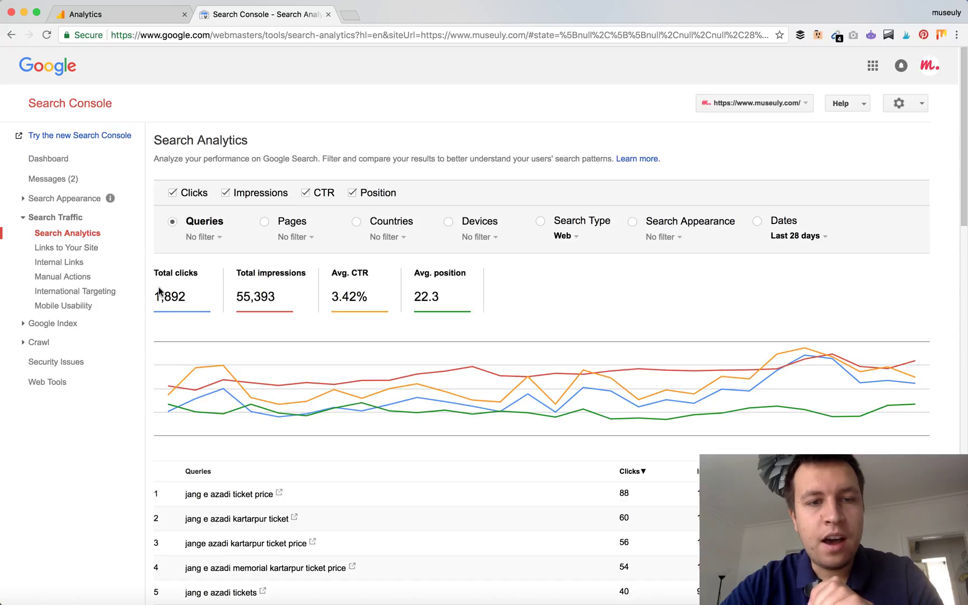
click(145, 17)
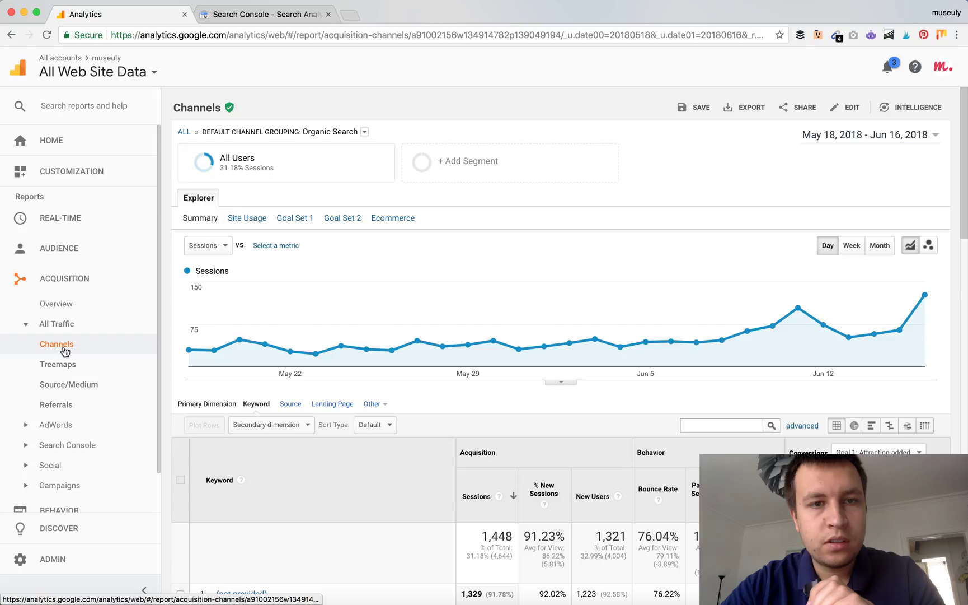
- Widen the Channels report to all channels, then go back to the Search Console metrics
click(187, 134)
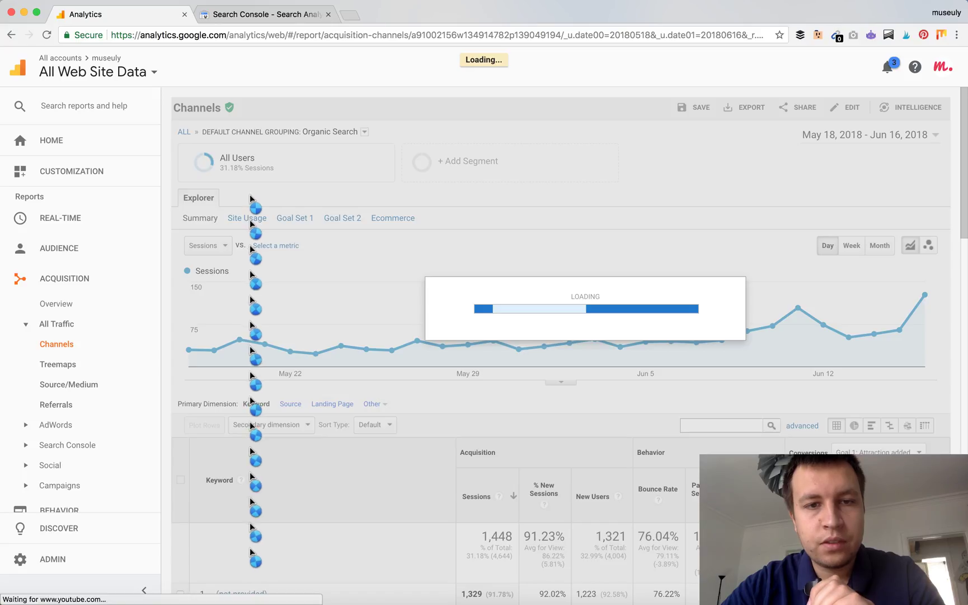
scroll(412, 335, down, 3)
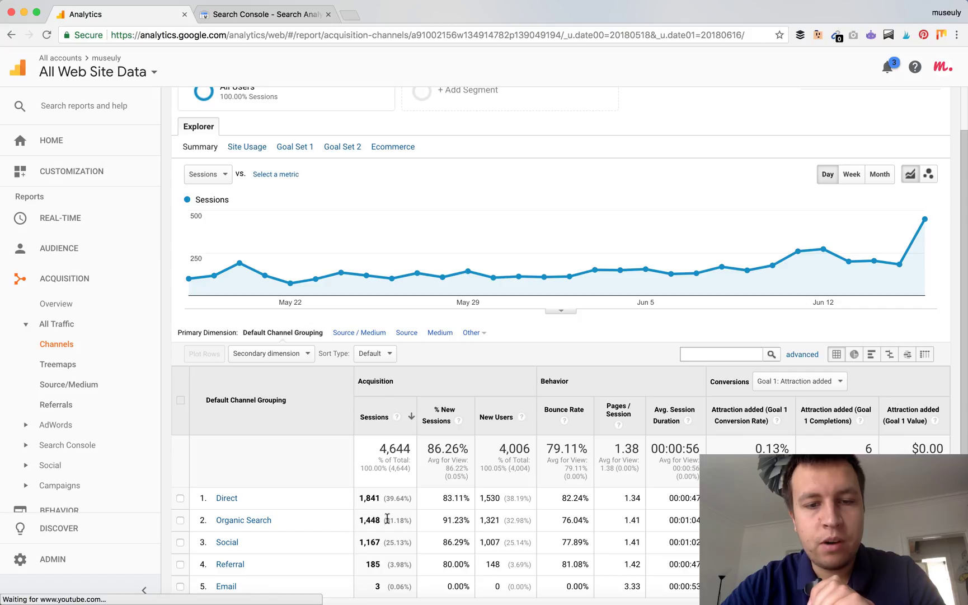
click(261, 17)
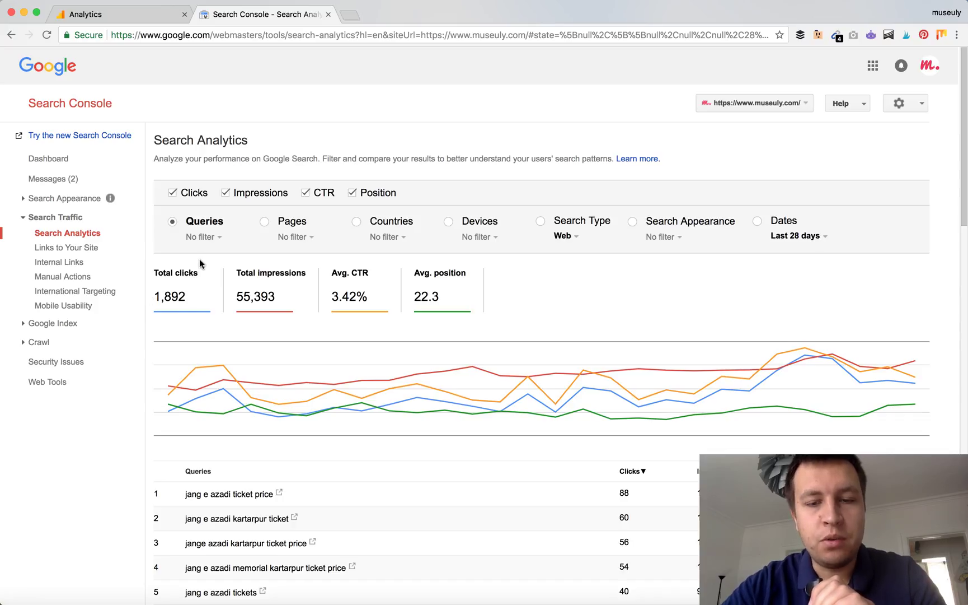
- Compare against Search Console, ending on the all-channels report with 4,644 total sessions
click(157, 17)
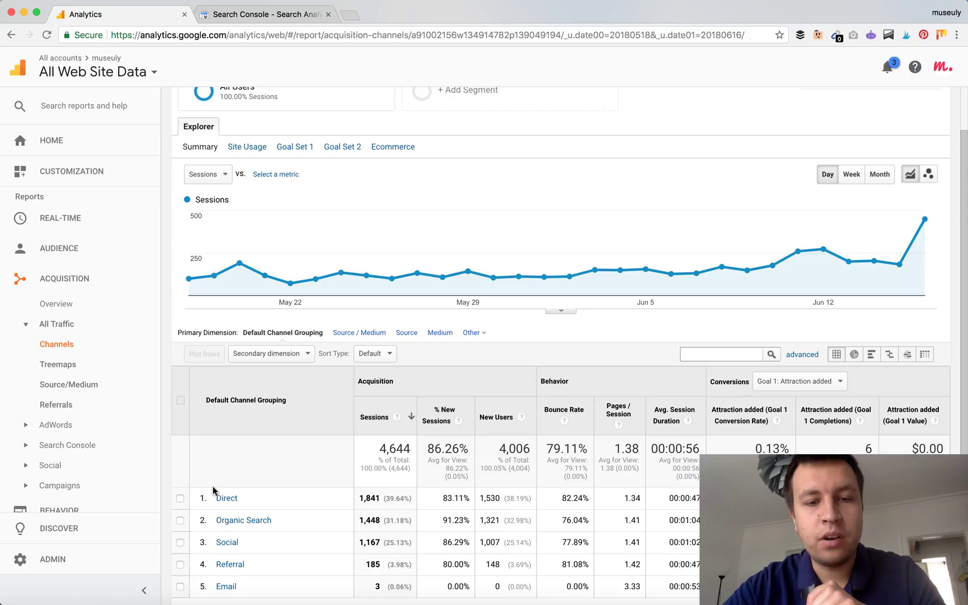
scroll(214, 490, down, 1)
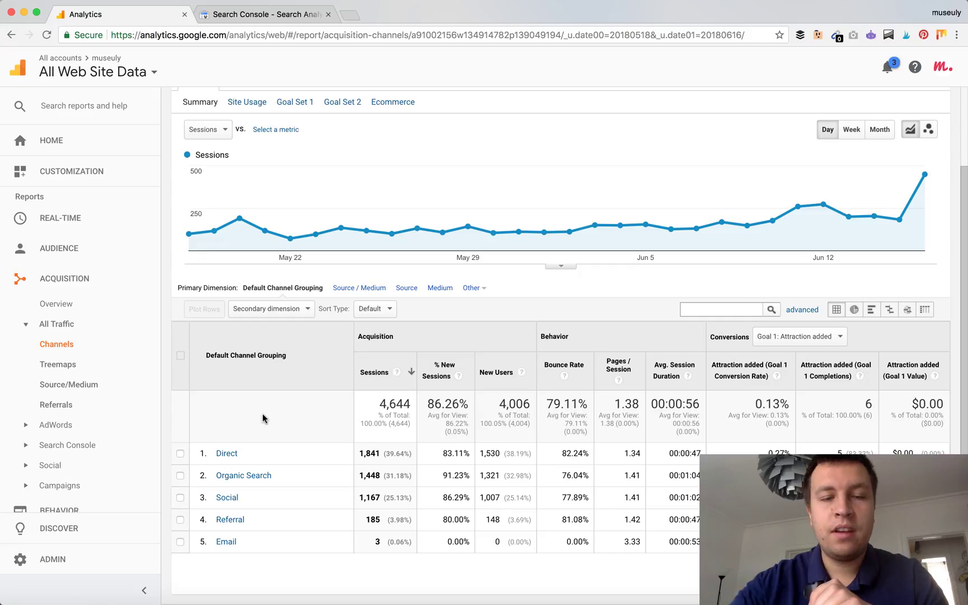
click(260, 22)
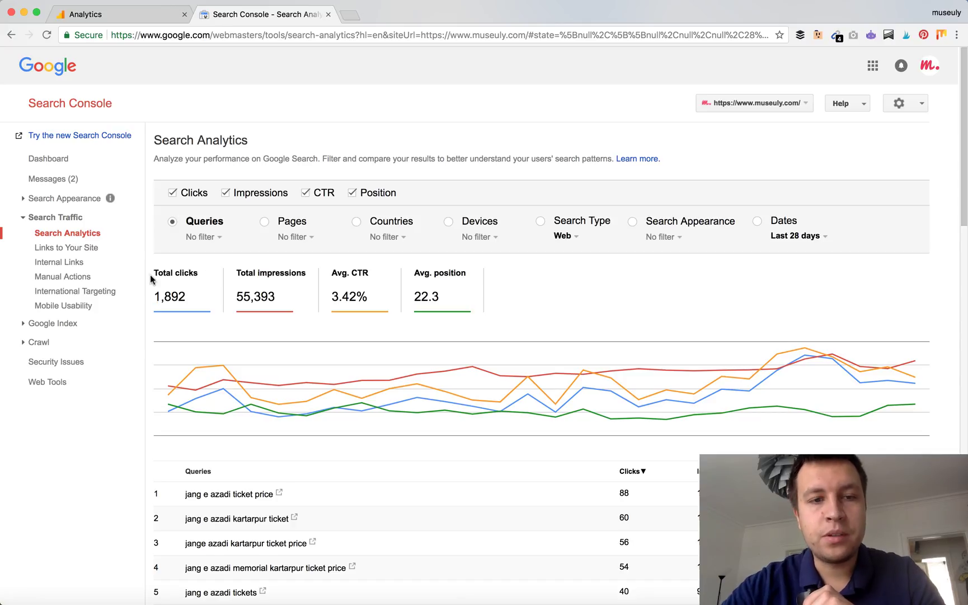
click(153, 20)
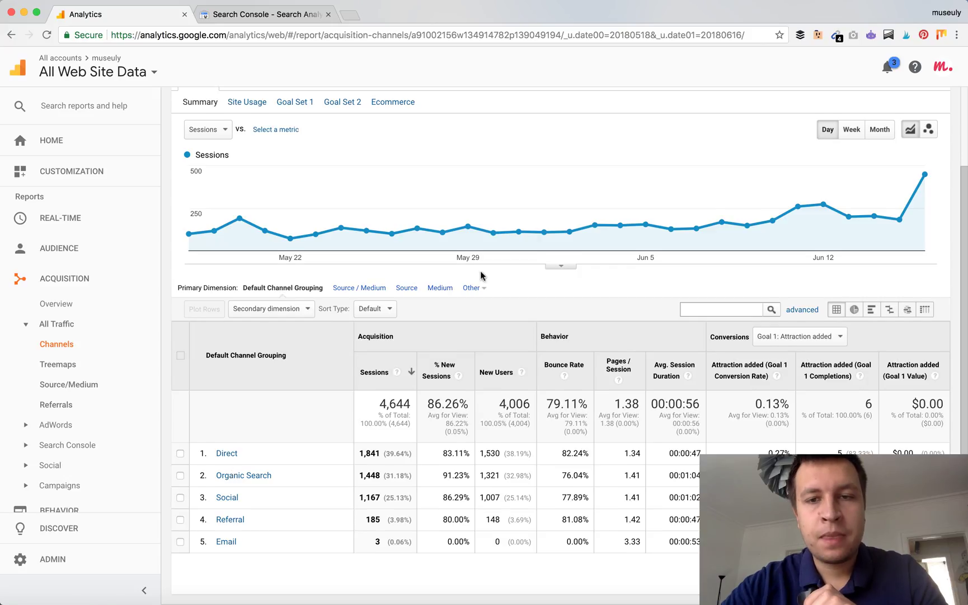
scroll(480, 271, up, 3)
scroll(481, 271, down, 4)
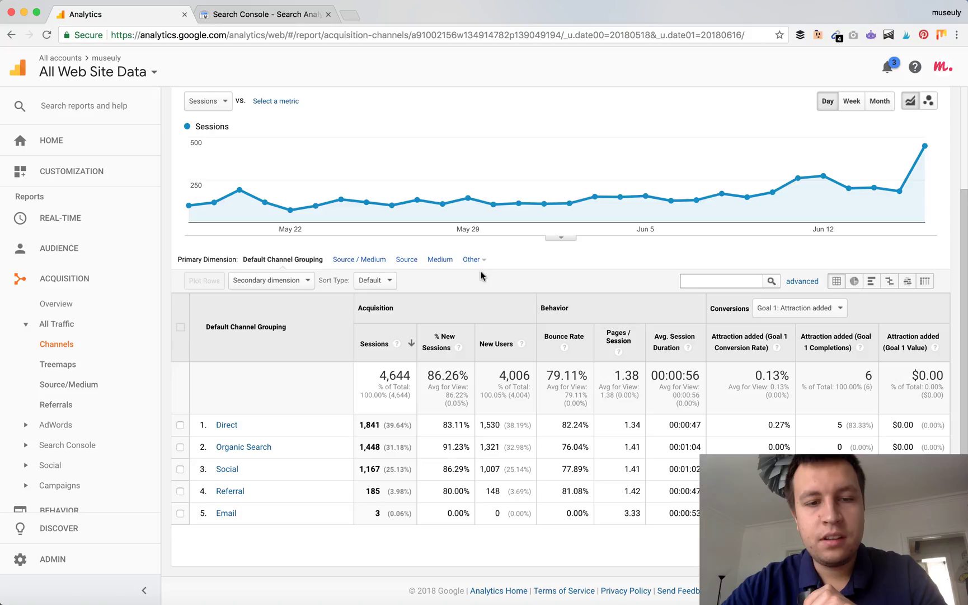
scroll(481, 271, up, 4)
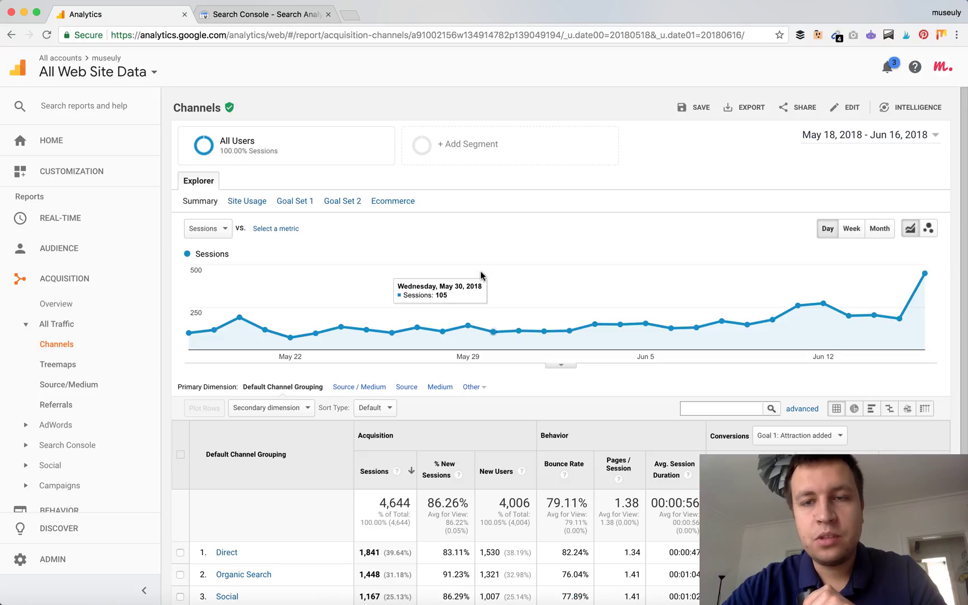